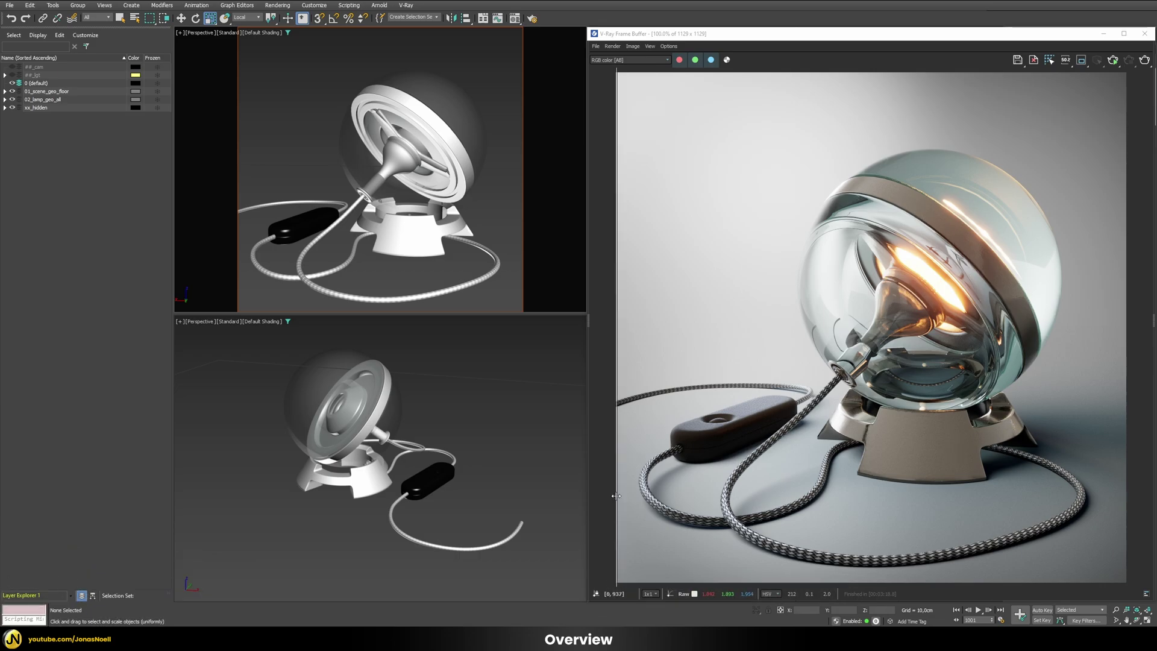
# Compare the new render with the earlier one, then add a VRayMtl node below shd_metal
pyautogui.moveTo(616, 496); pyautogui.dragTo(1127, 481)
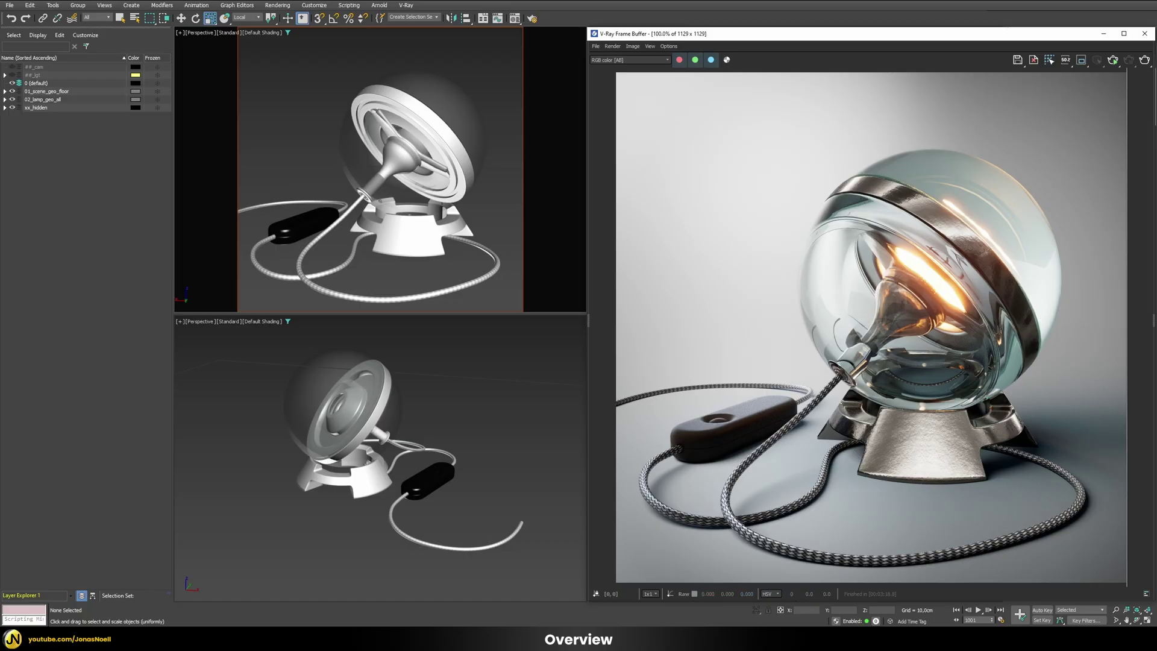
pyautogui.moveTo(1128, 488); pyautogui.dragTo(609, 423)
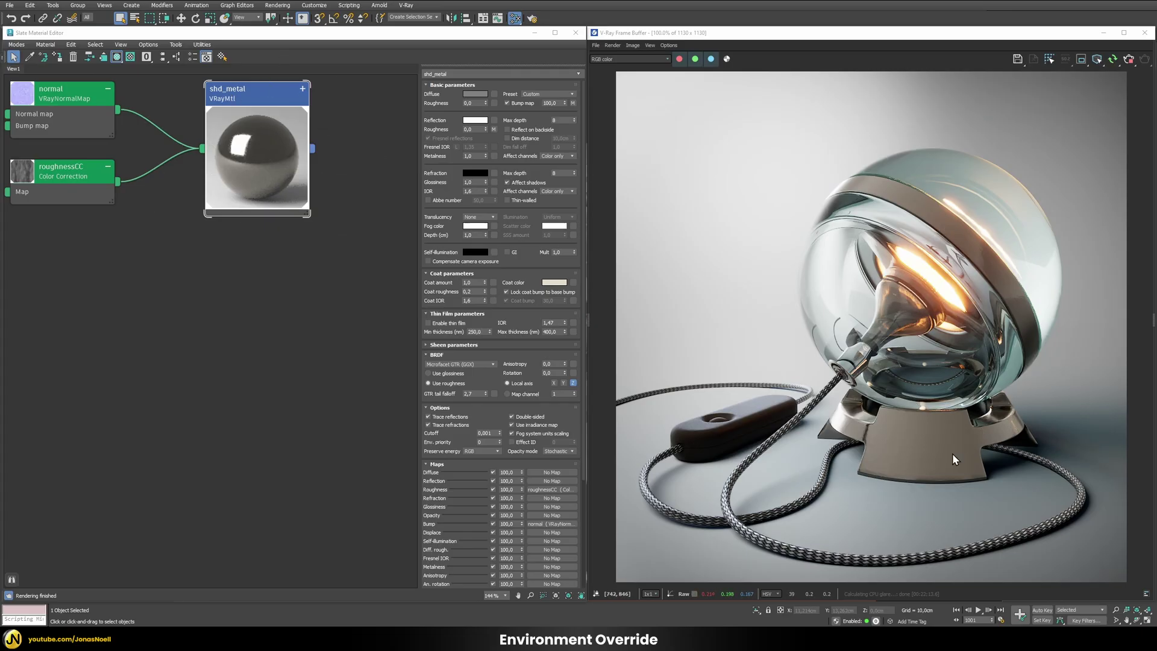
pyautogui.rightClick(197, 310)
pyautogui.moveTo(208, 316)
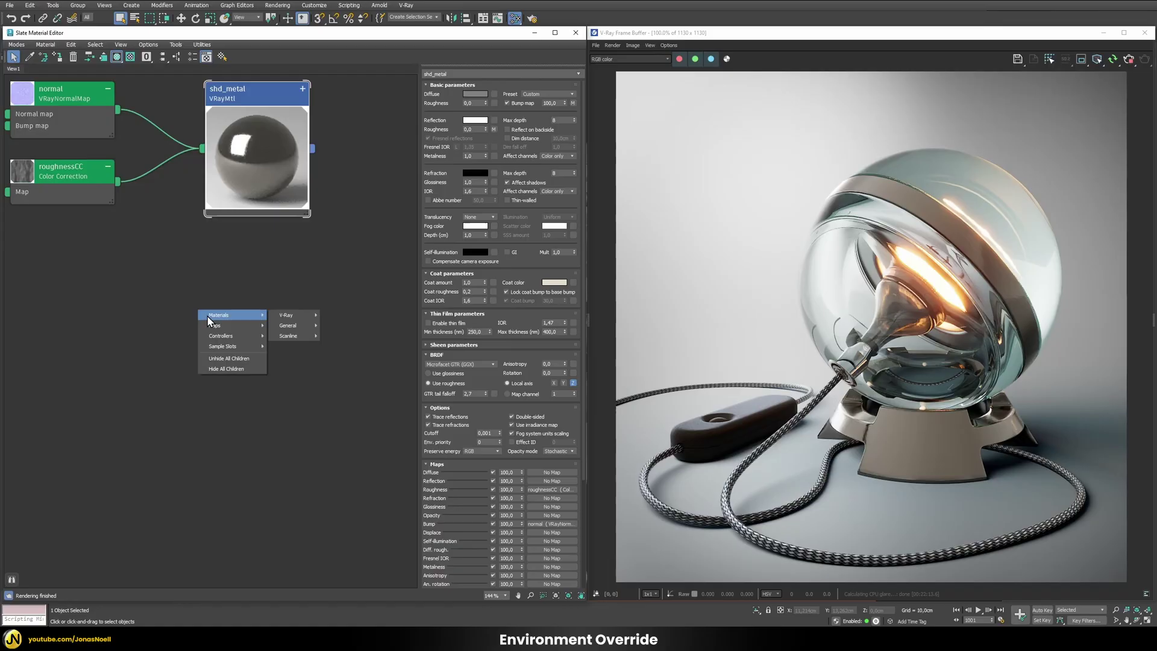
pyautogui.moveTo(280, 315)
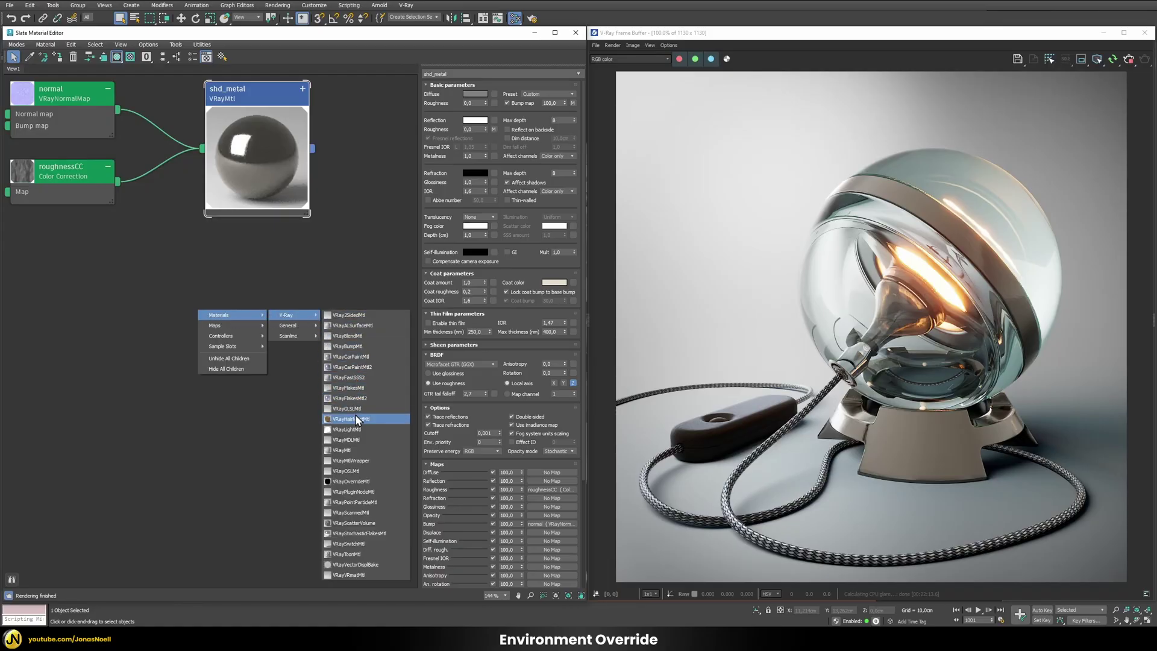
pyautogui.click(346, 452)
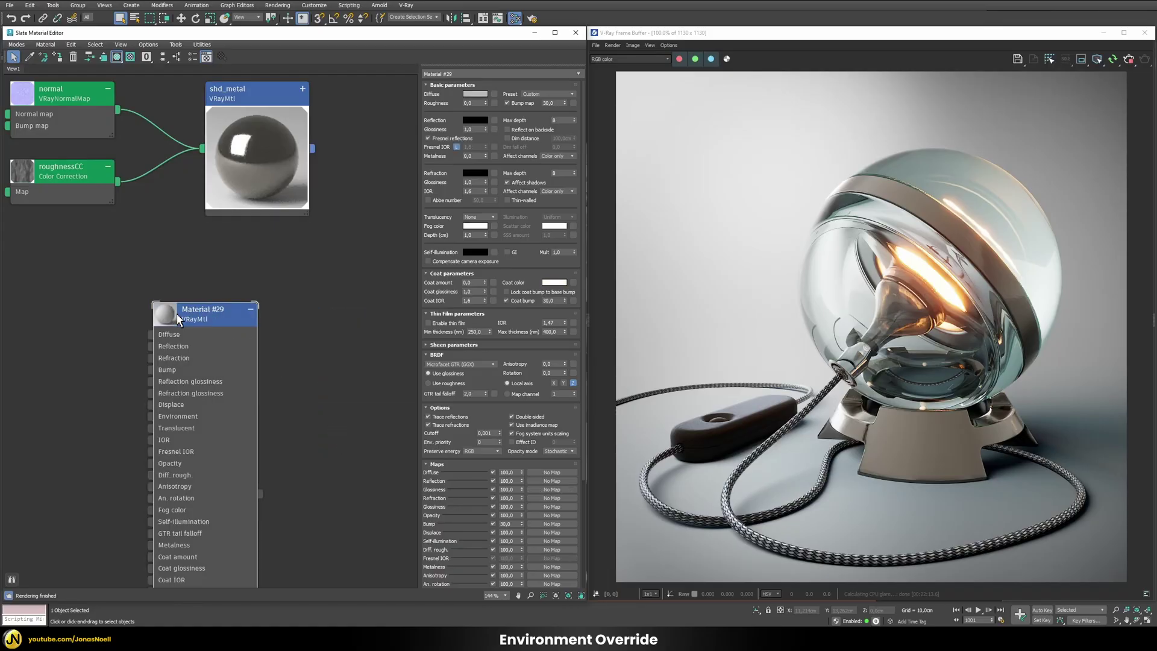
pyautogui.click(250, 309)
pyautogui.moveTo(208, 317); pyautogui.dragTo(258, 261)
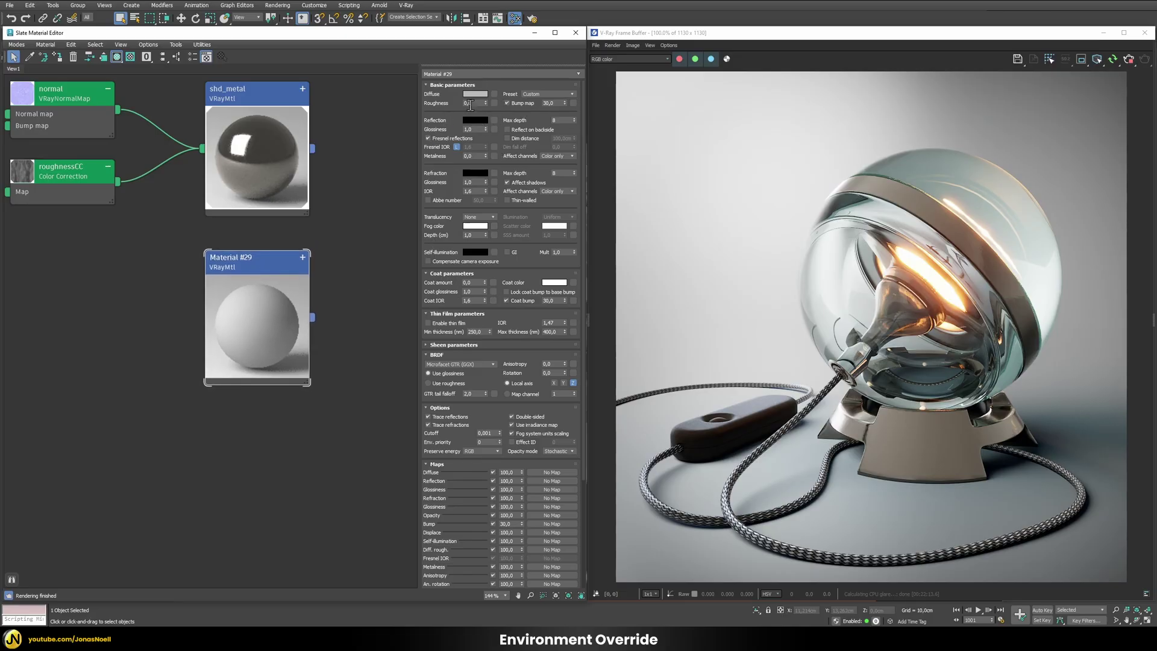
# Set Material #29's diffuse colour to black and its reflection colour to white
pyautogui.click(475, 94)
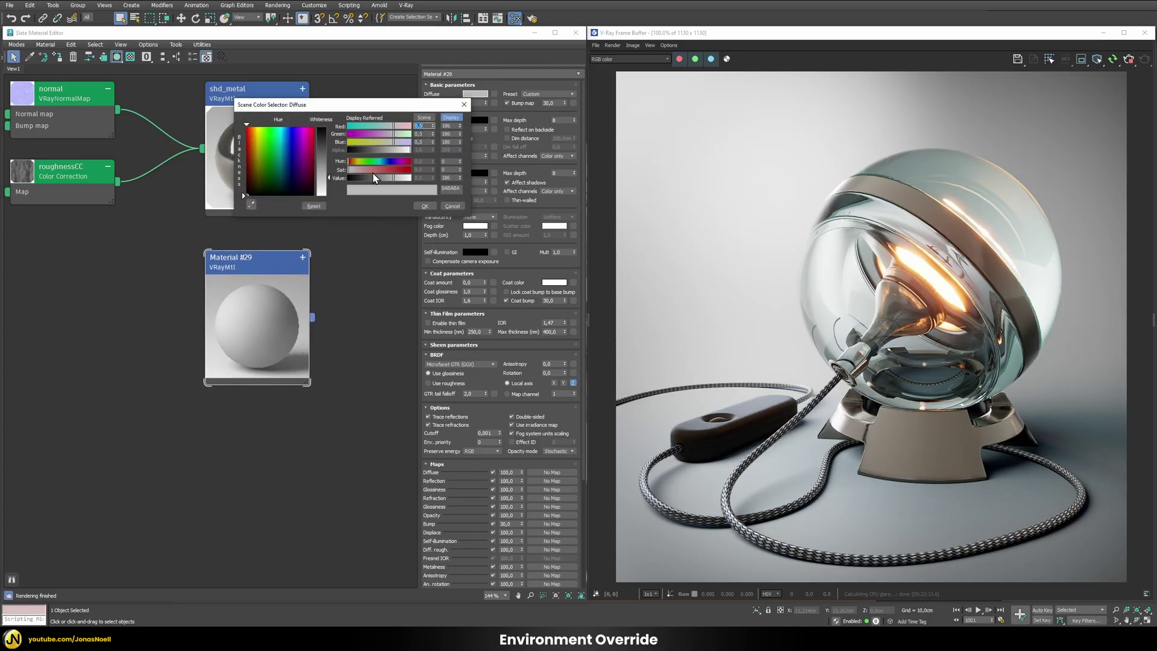
pyautogui.moveTo(377, 177); pyautogui.dragTo(350, 178)
pyautogui.click(425, 206)
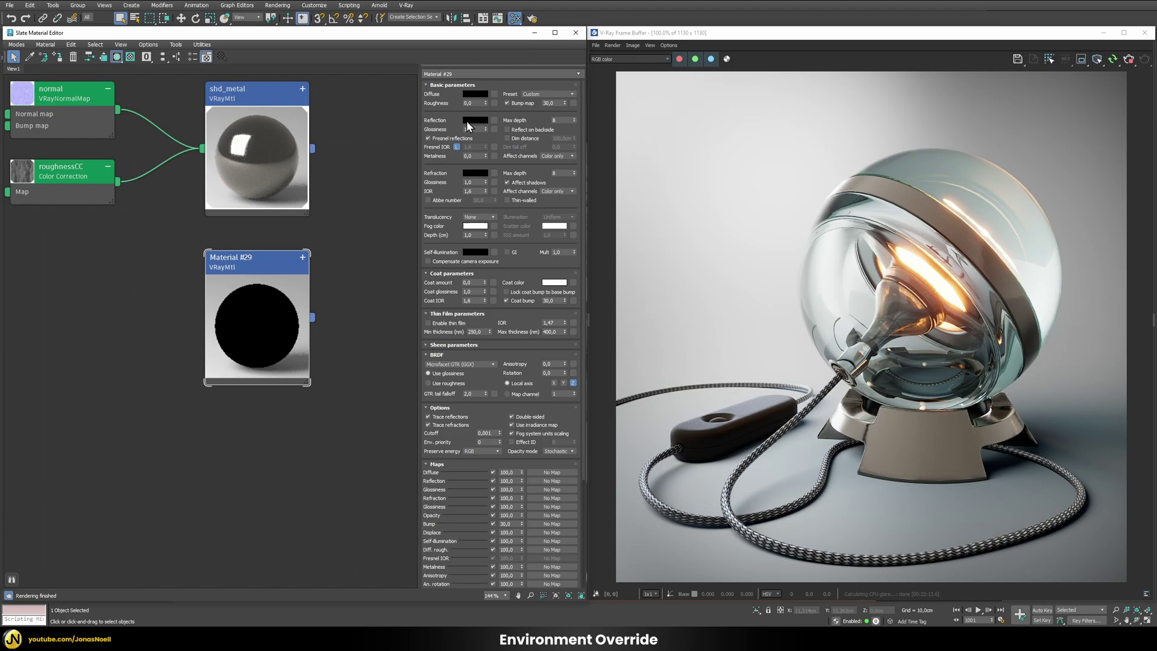
pyautogui.click(469, 120)
pyautogui.moveTo(341, 72); pyautogui.dragTo(422, 73)
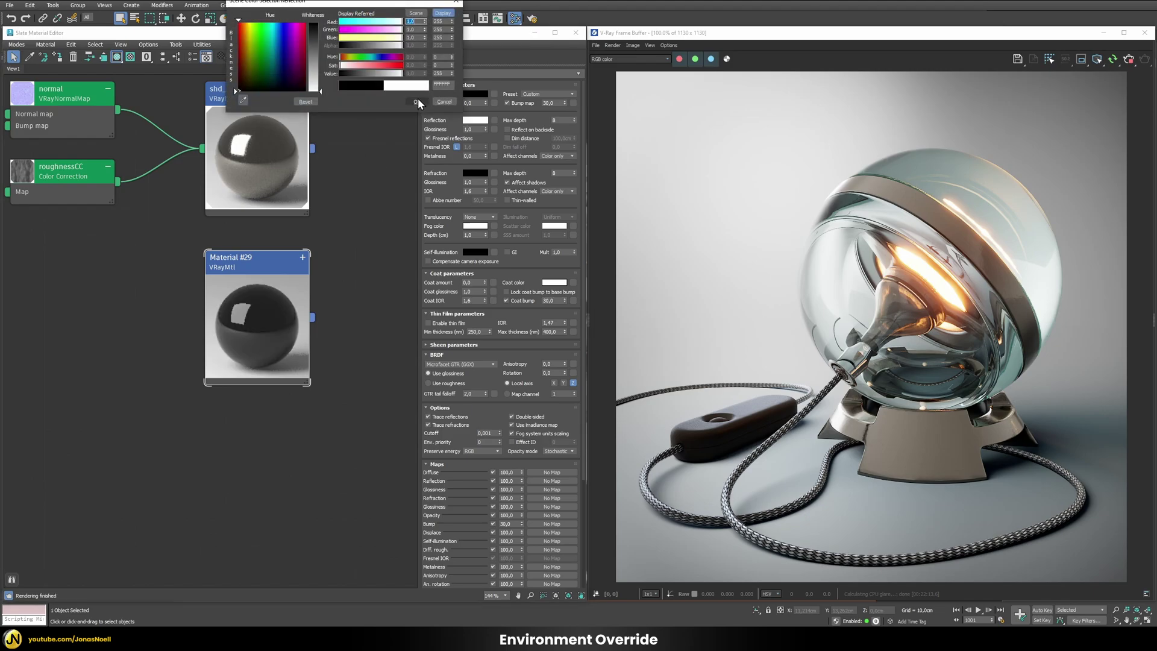
pyautogui.click(417, 101)
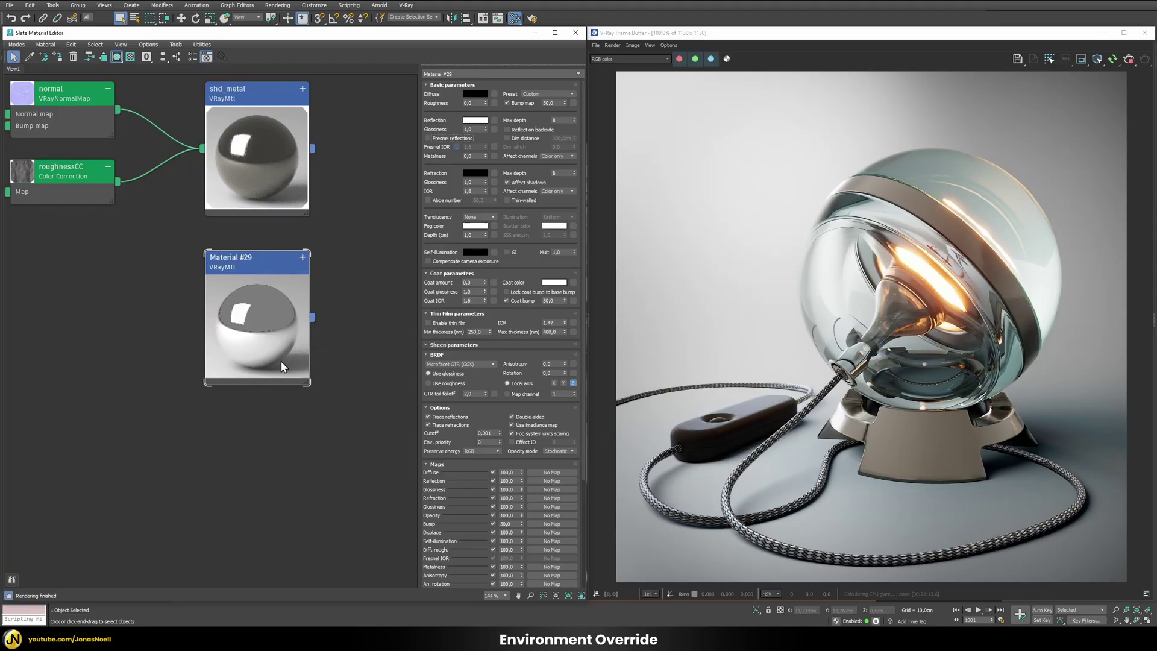
# Assign Material #29 to the selected lamp frame and scroll down to its Maps rollout
pyautogui.rightClick(264, 324)
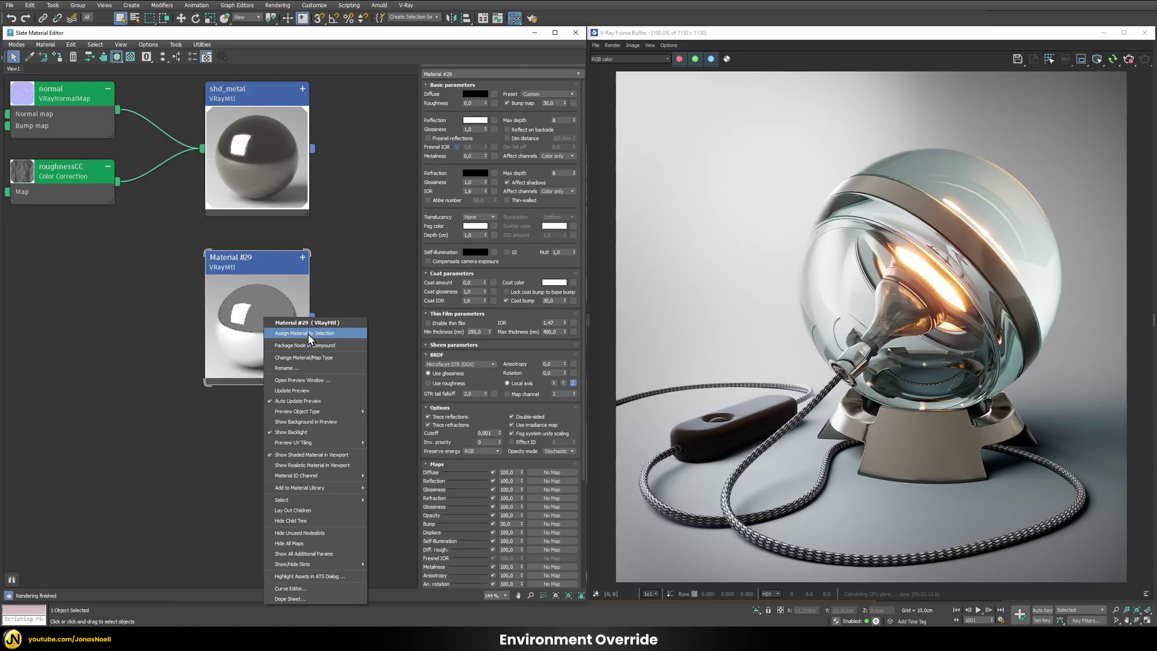
pyautogui.click(308, 334)
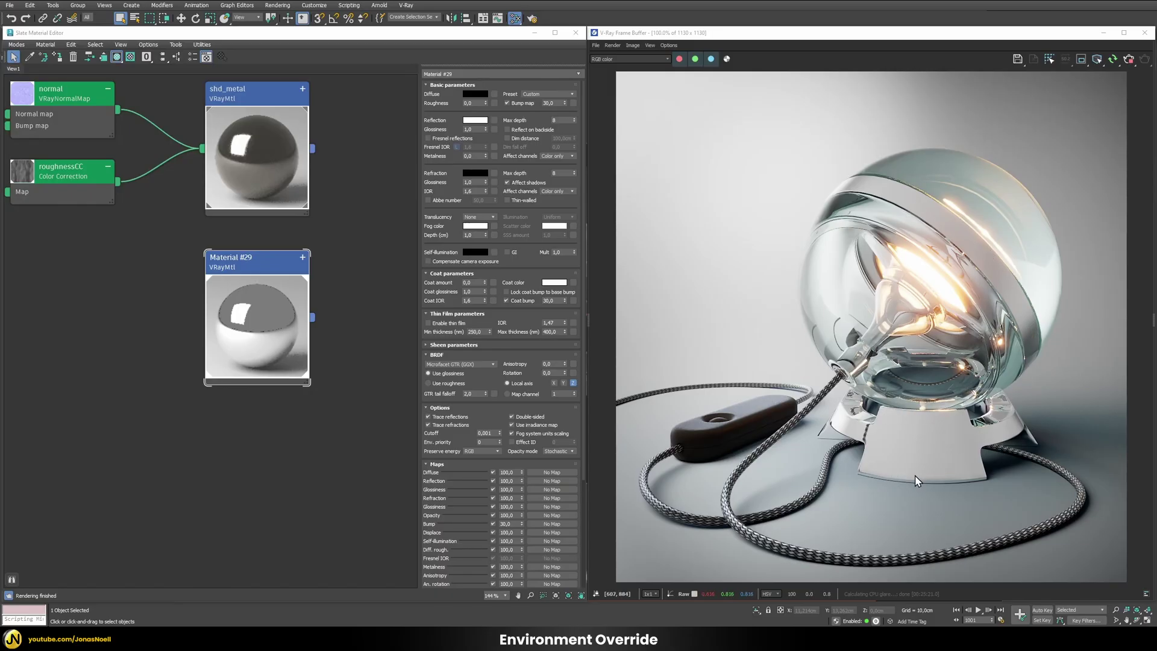
pyautogui.moveTo(433, 492); pyautogui.dragTo(437, 292)
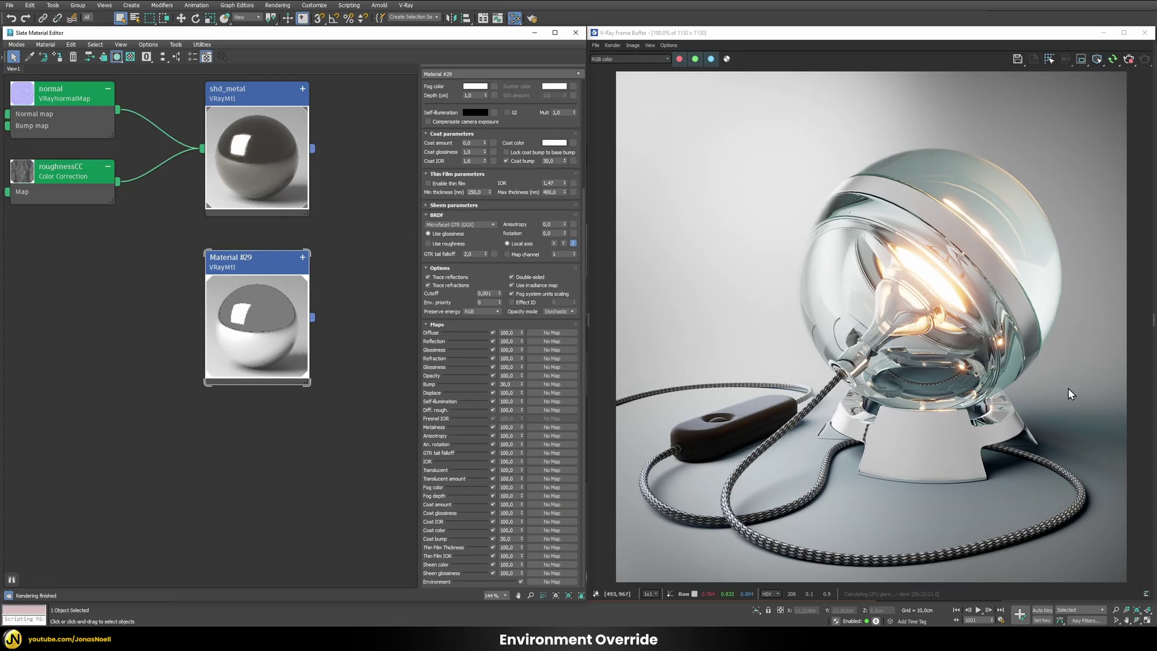
# Add a VRayColor map node, Map #15, with its colour set to pure red
pyautogui.rightClick(136, 432)
pyautogui.moveTo(154, 448)
pyautogui.moveTo(249, 446)
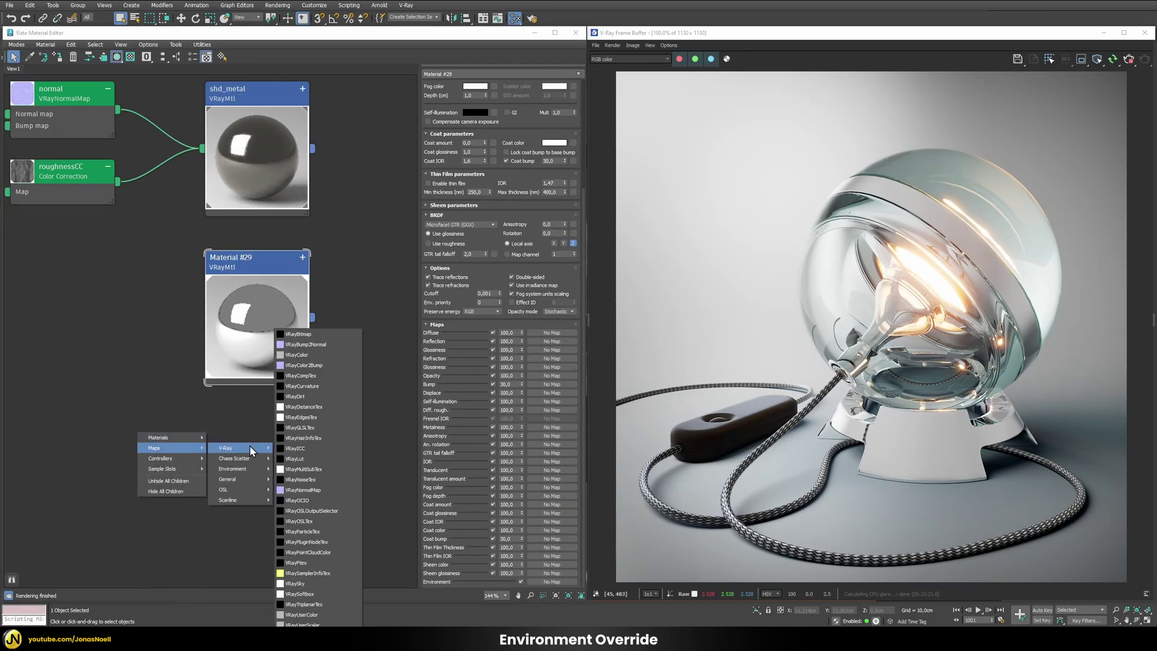
pyautogui.click(310, 366)
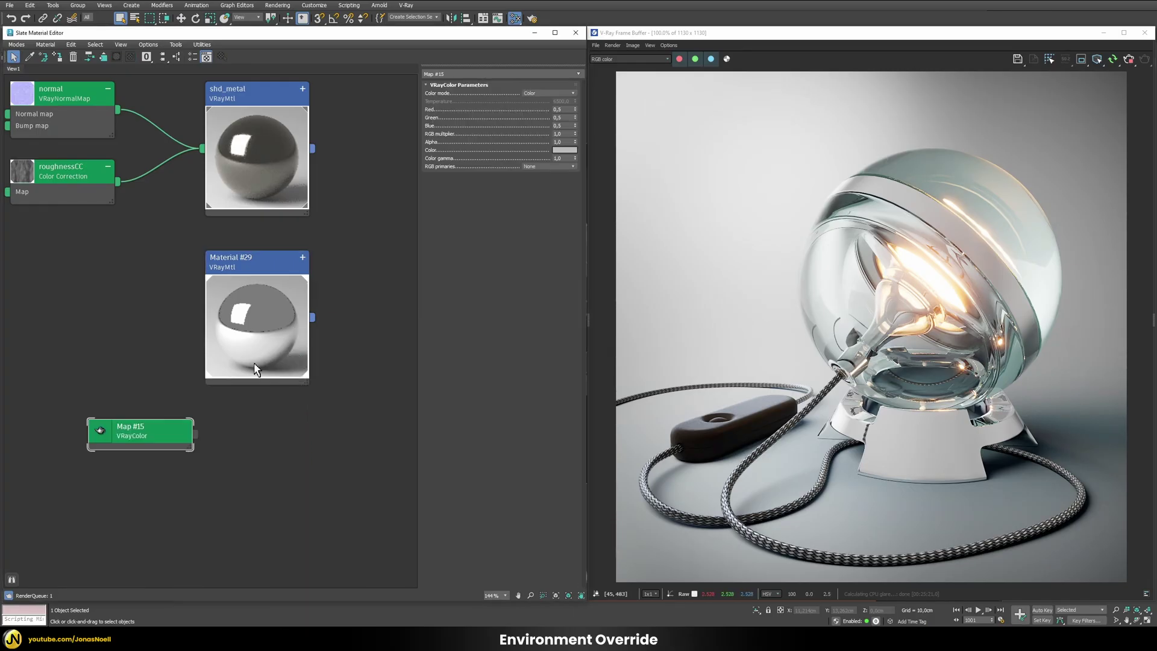
pyautogui.doubleClick(103, 434)
pyautogui.click(565, 150)
pyautogui.moveTo(489, 95); pyautogui.dragTo(505, 103)
pyautogui.click(513, 130)
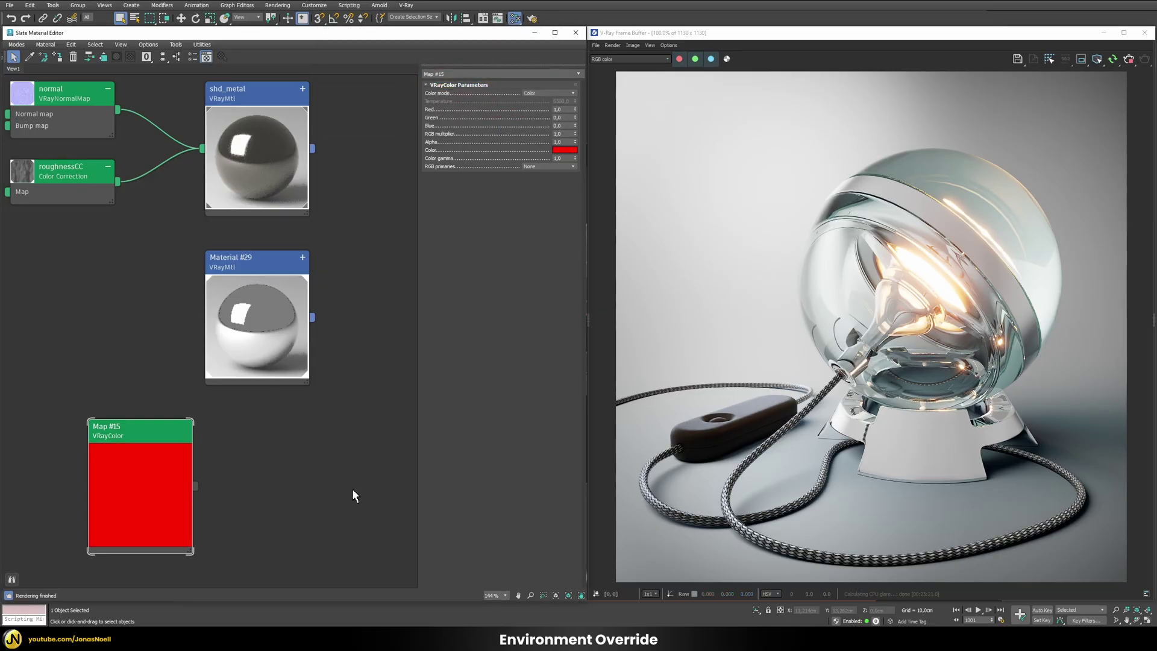
# Wire the red map into Material #29's Environment override slot
pyautogui.doubleClick(231, 327)
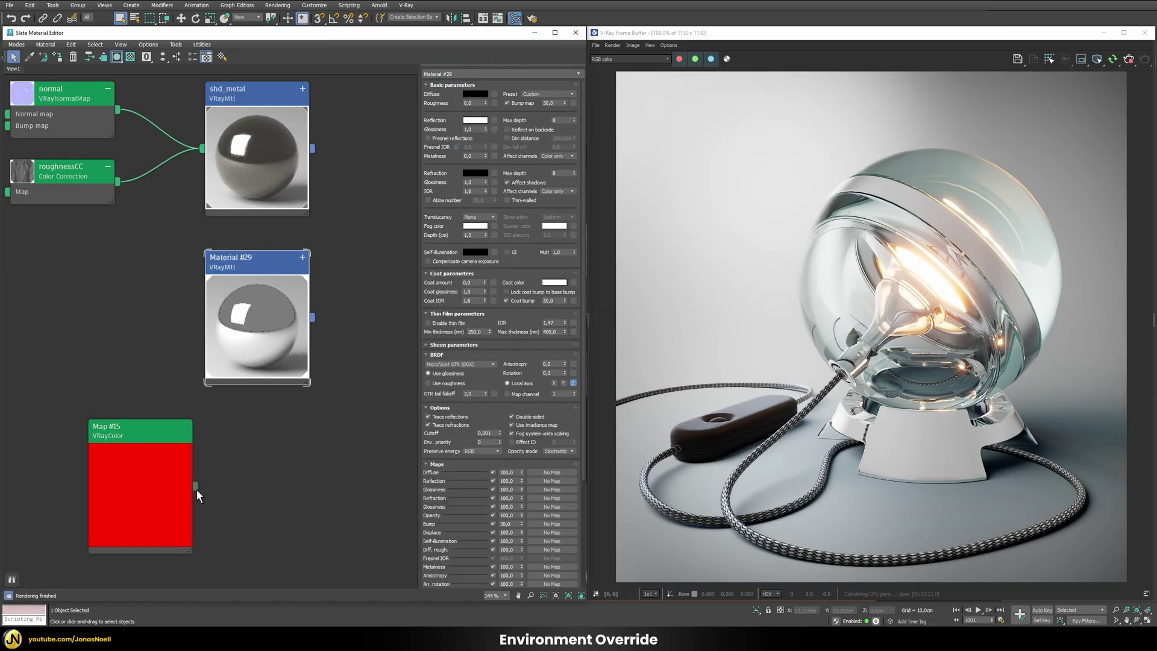
pyautogui.scroll(-5, 474, 530)
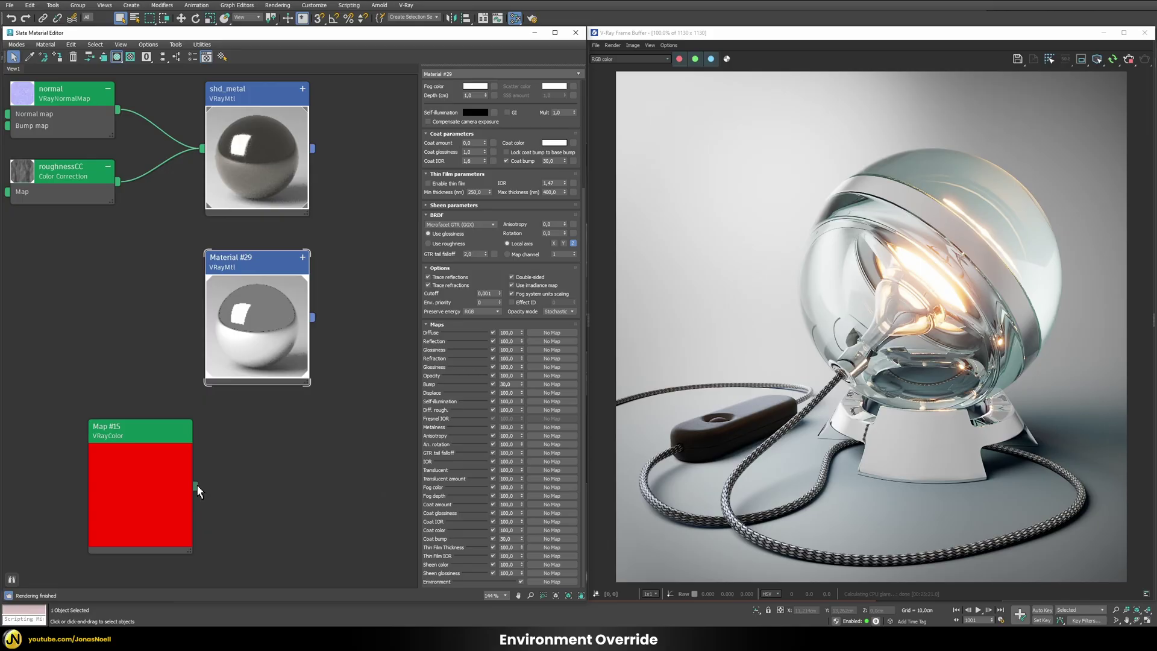
pyautogui.moveTo(198, 488); pyautogui.dragTo(542, 582)
pyautogui.click(275, 348)
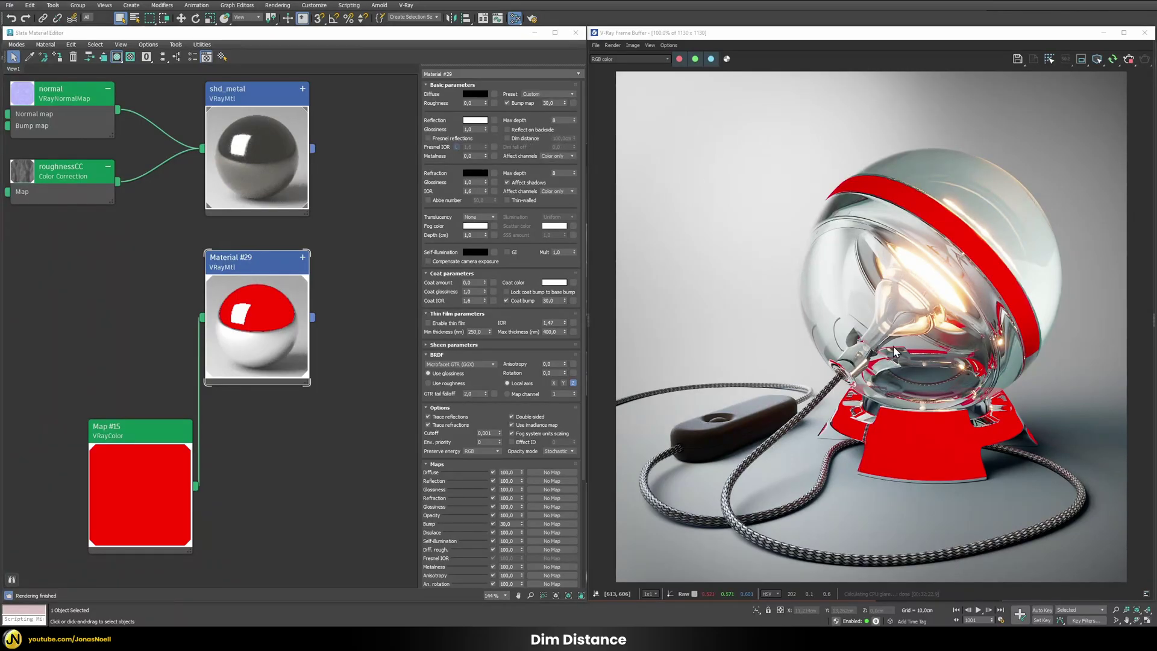
pyautogui.press('8')
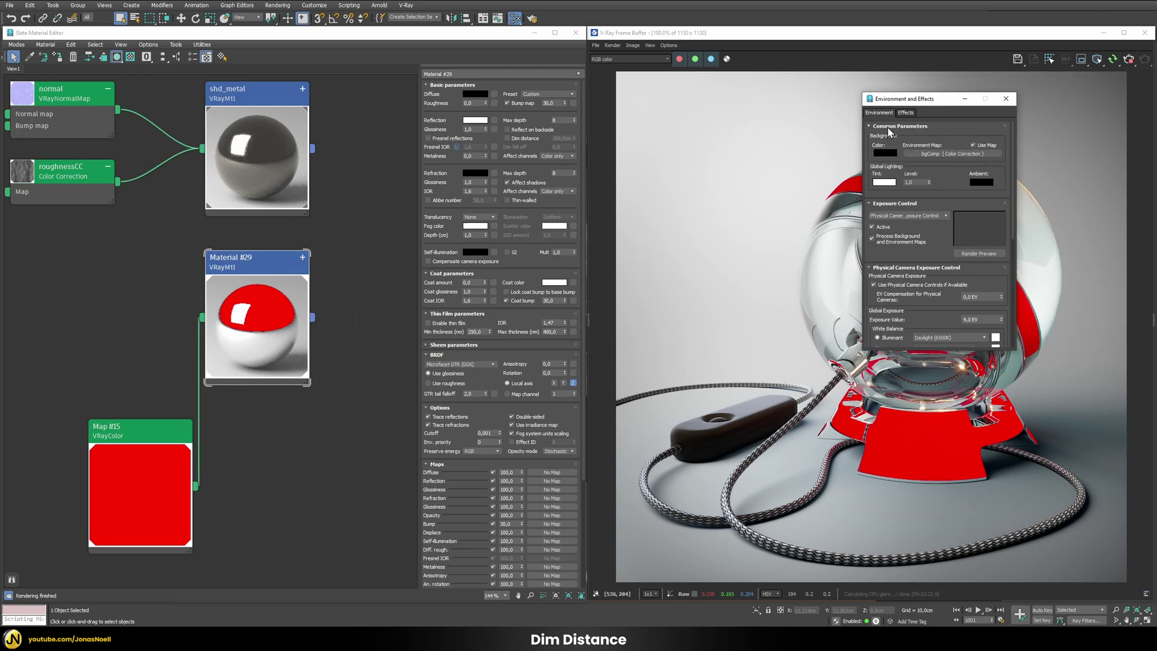
pyautogui.click(1006, 98)
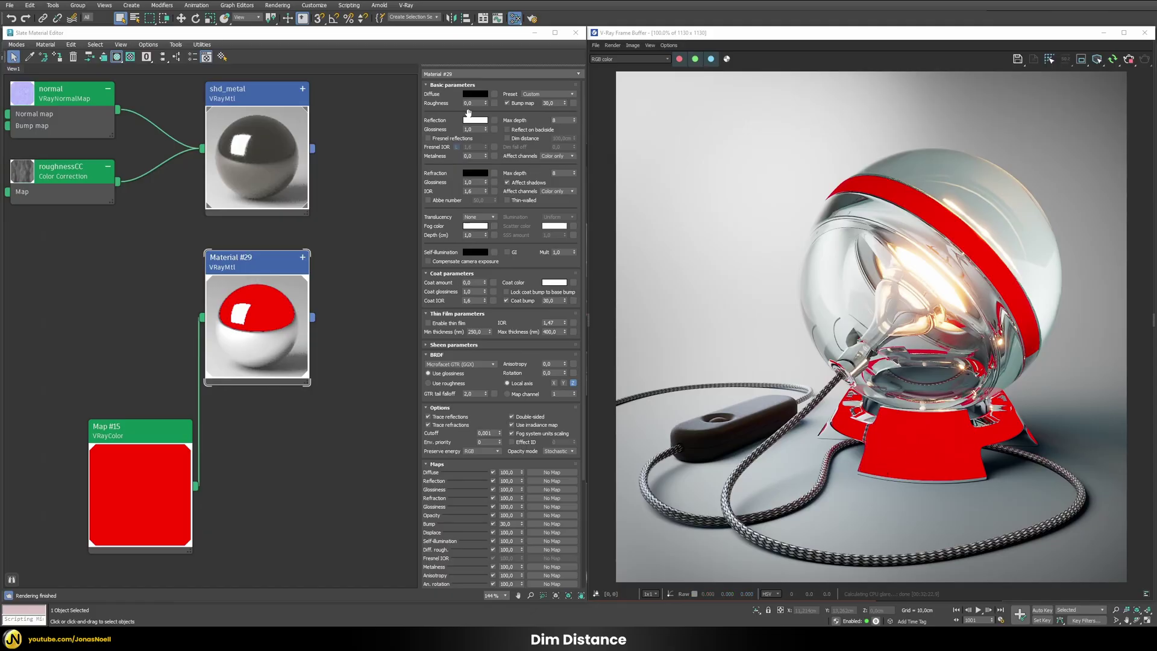
# Enable reflection Dim distance and set it to 1,0cm, then 1,5cm
pyautogui.click(512, 139)
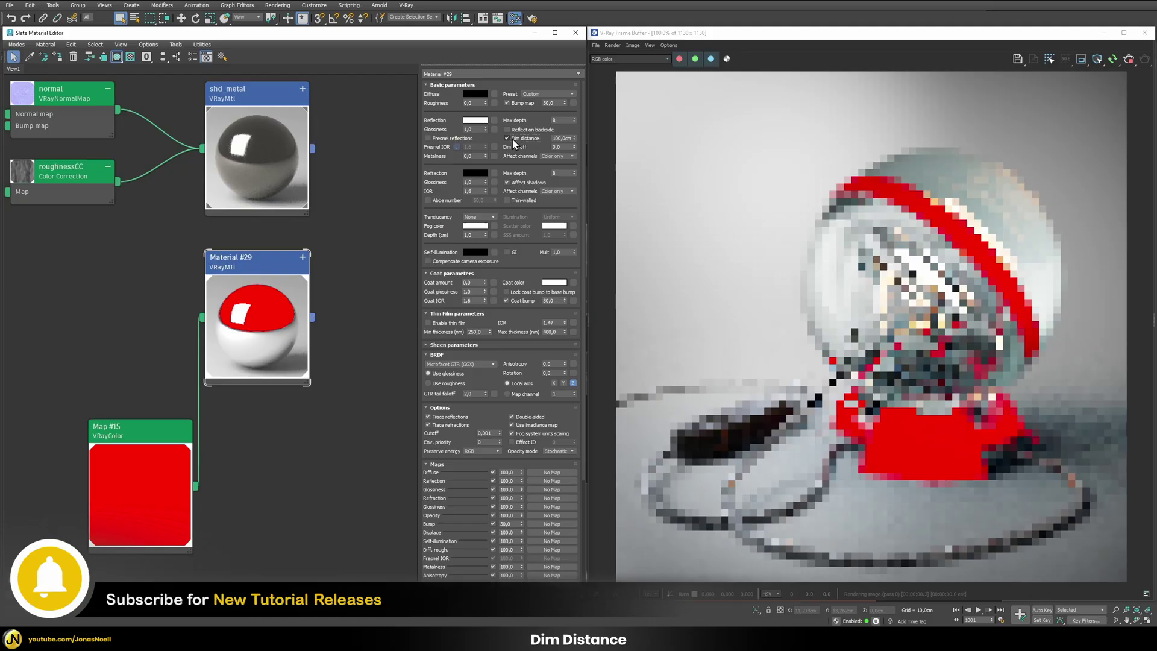
pyautogui.click(564, 139)
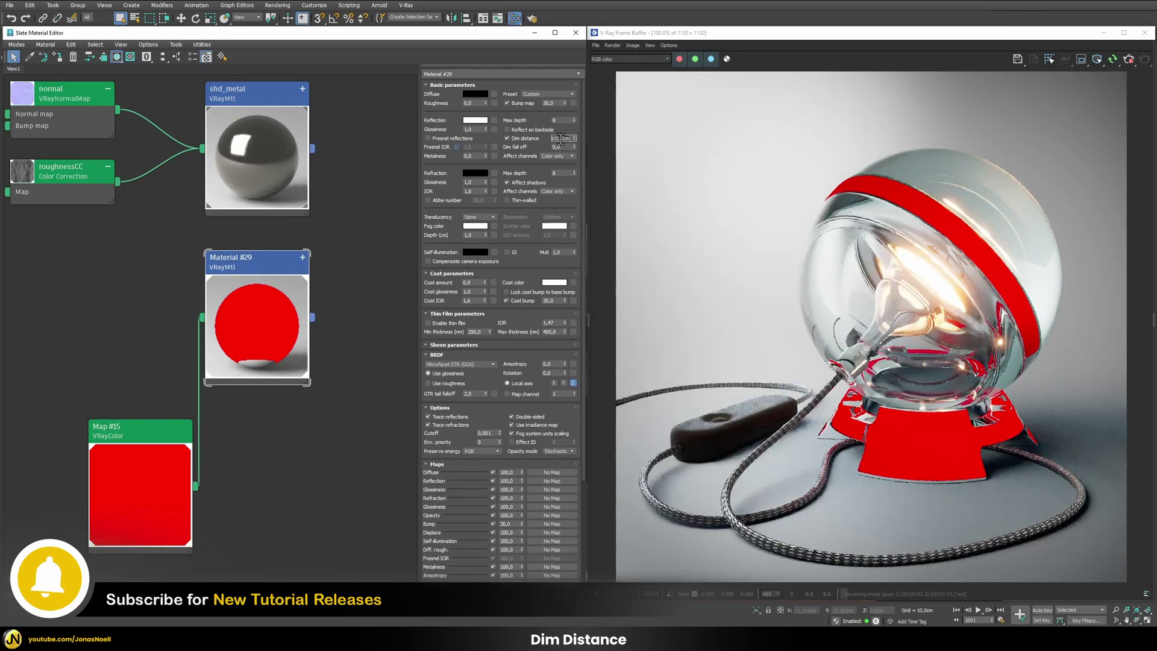
pyautogui.write('10')
pyautogui.press('Return')
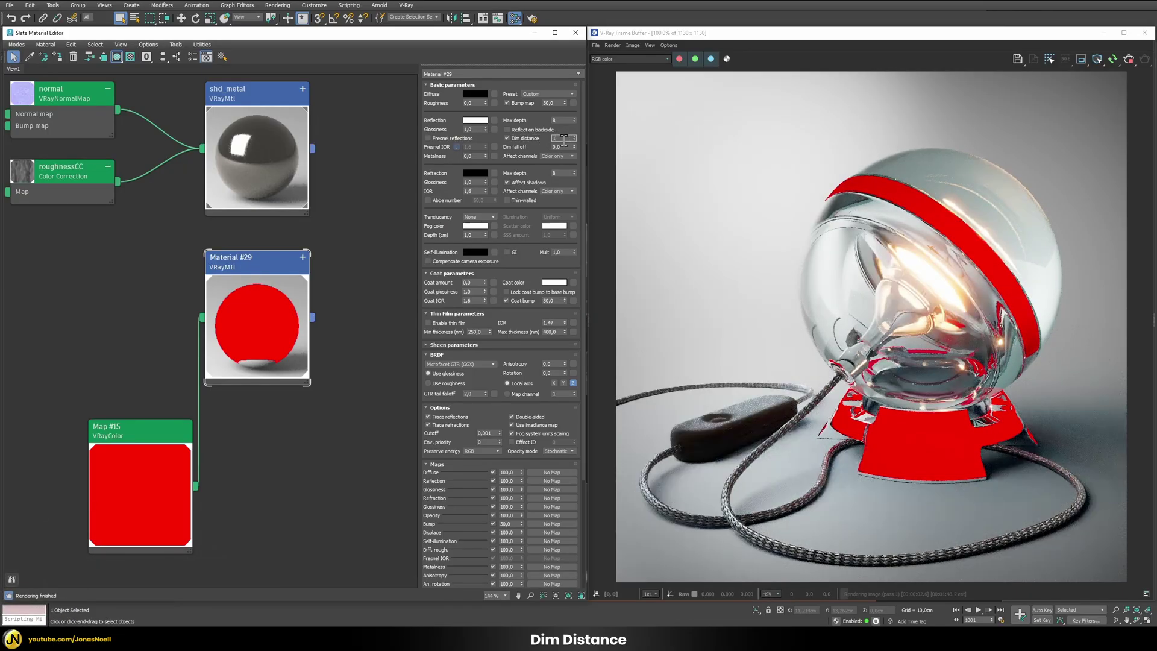
pyautogui.press('Return')
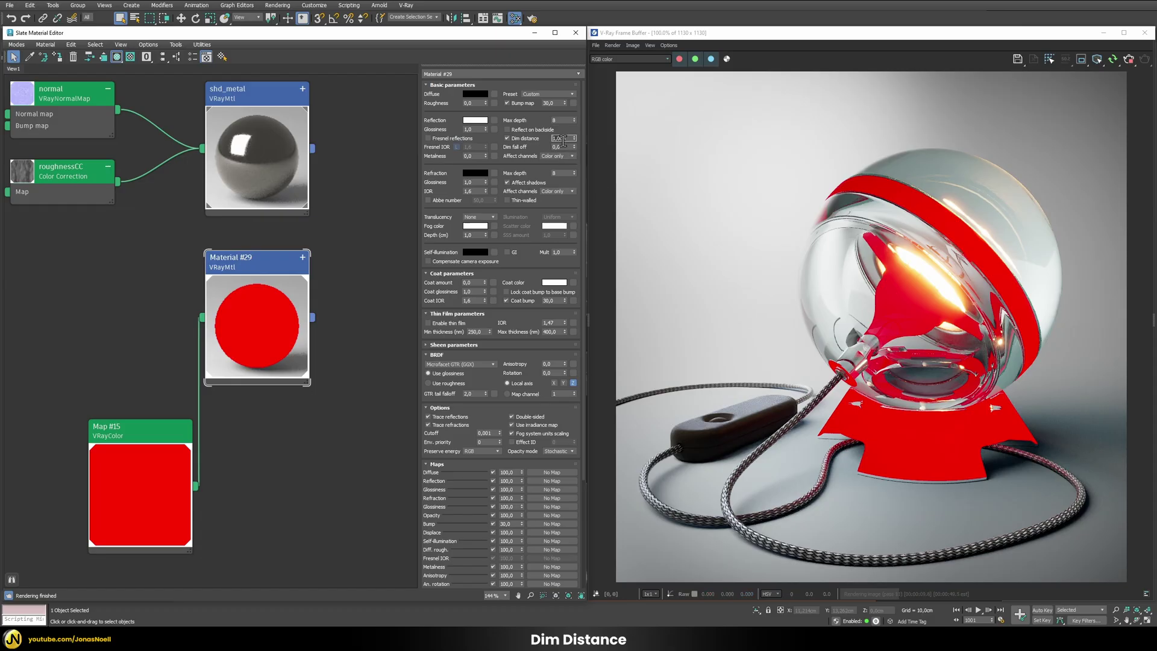
pyautogui.write('1,5')
pyautogui.press('Return')
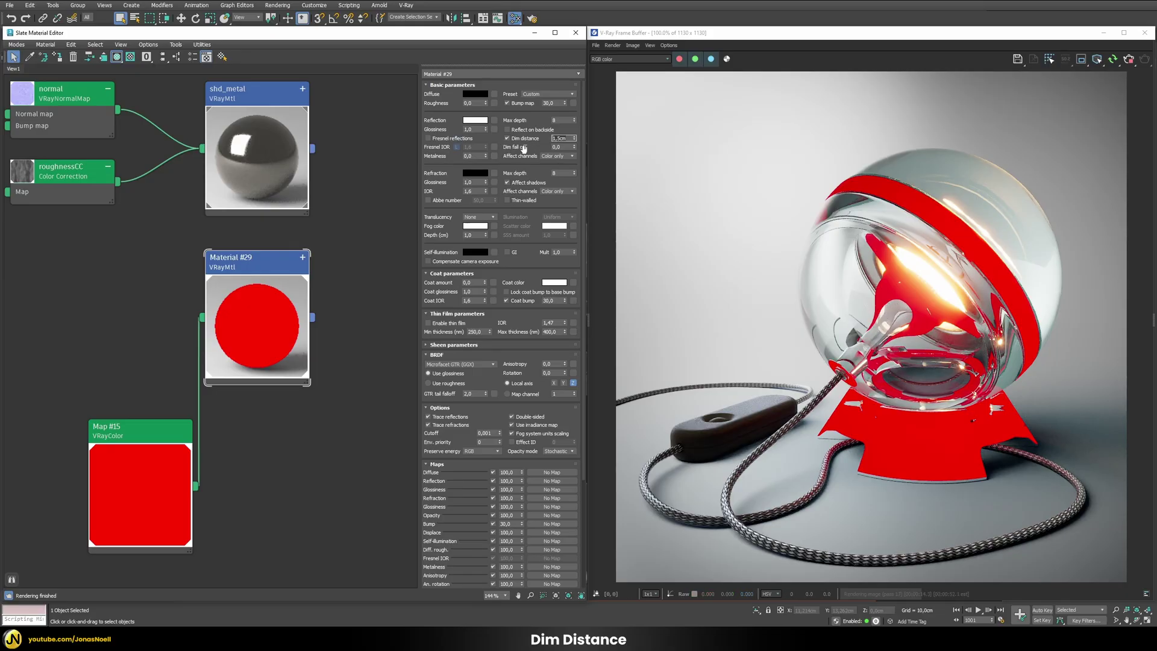
# Set the reflection Dim fall off to 0,25
pyautogui.click(560, 147)
pyautogui.write('0,25')
pyautogui.press('Return')
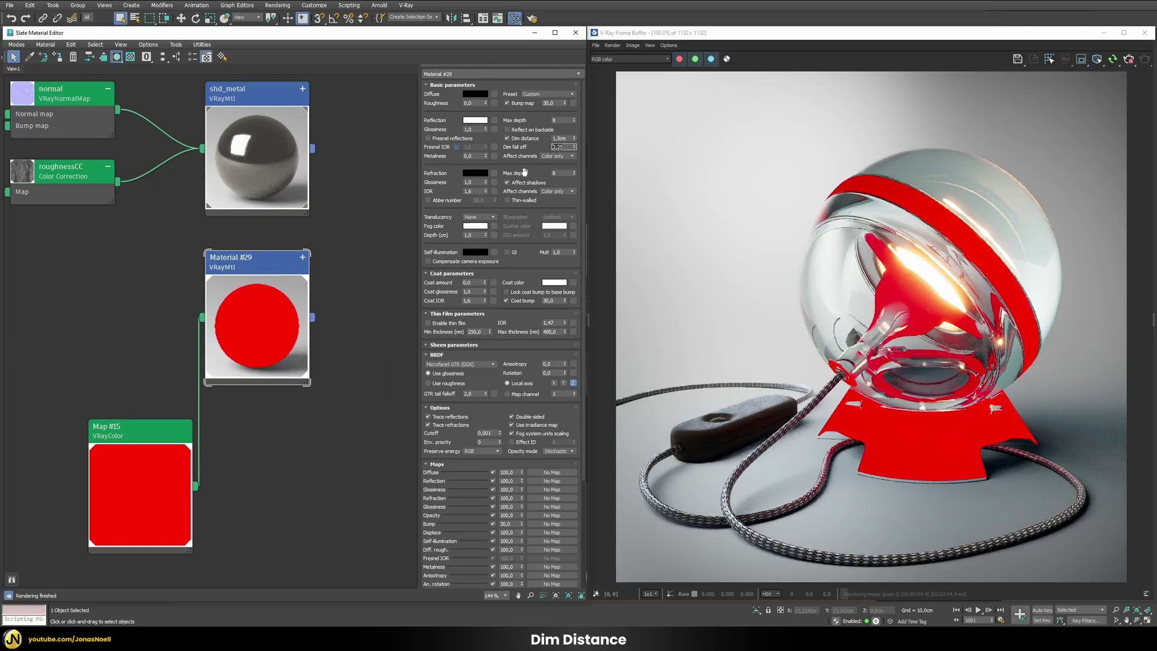
pyautogui.press('Return')
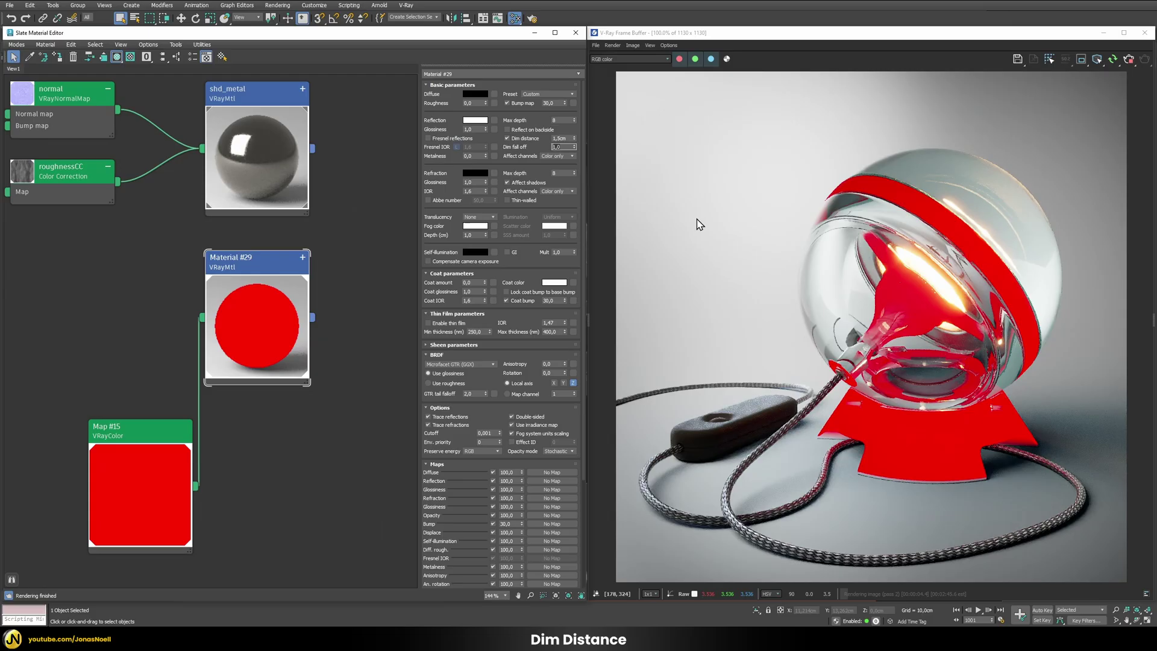
# Commit Dim fall off 0,25 and change Dim distance to 10,0cm
pyautogui.press('Return')
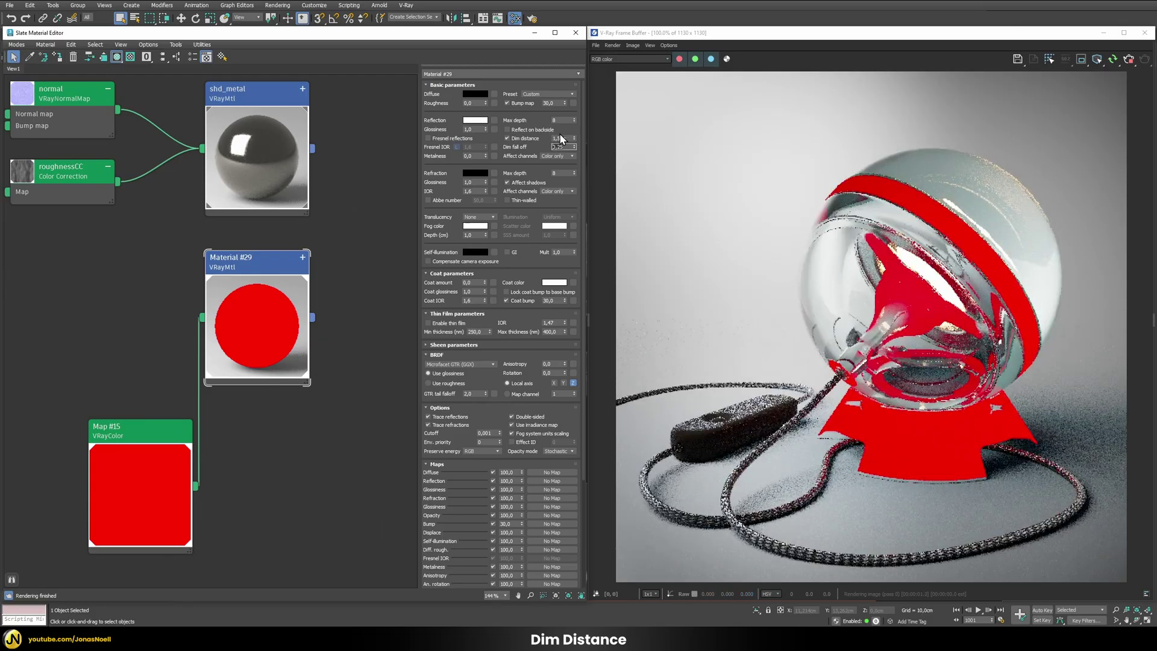
pyautogui.click(564, 138)
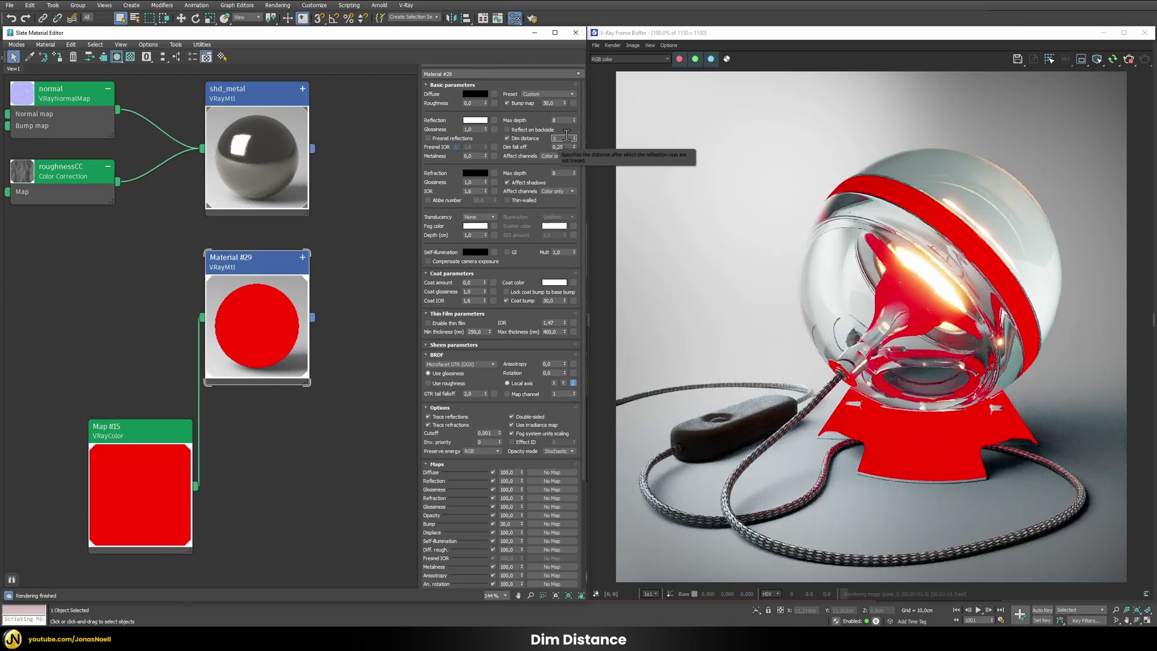
pyautogui.write('10')
pyautogui.press('Return')
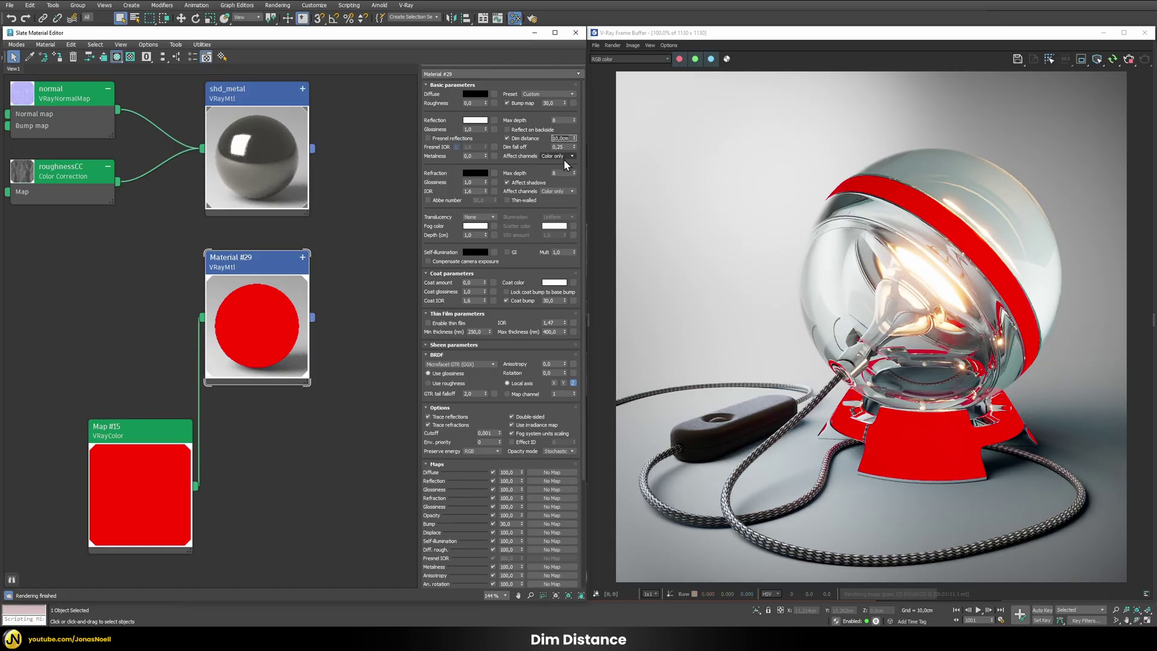
pyautogui.write('0')
pyautogui.press('Return')
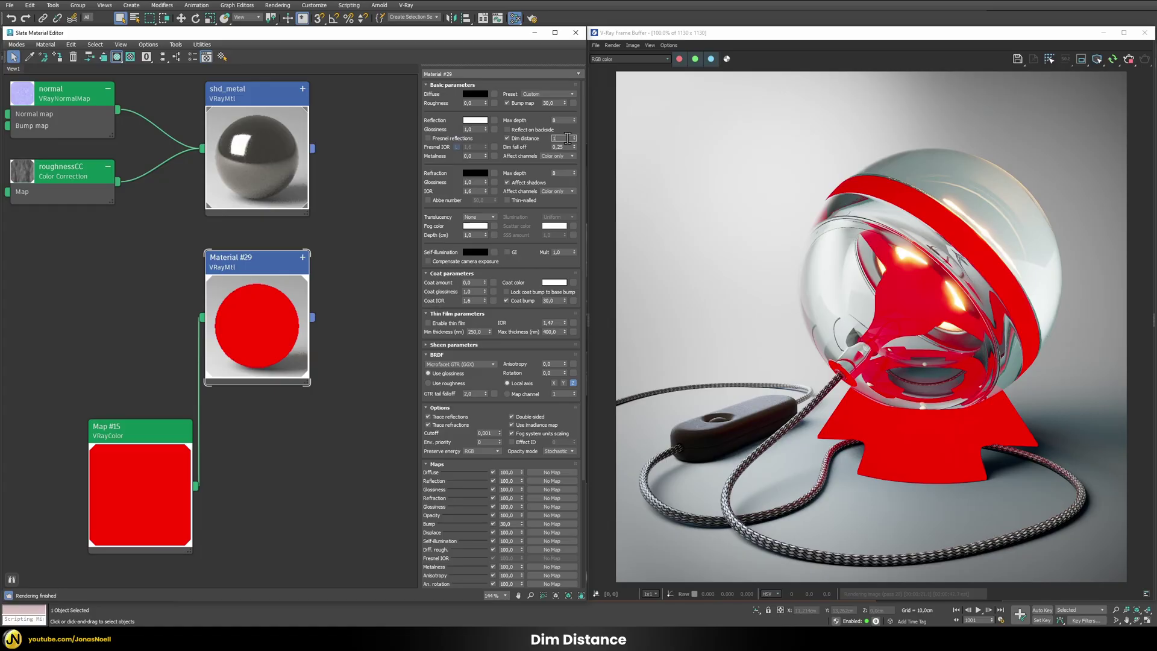
pyautogui.press('Return')
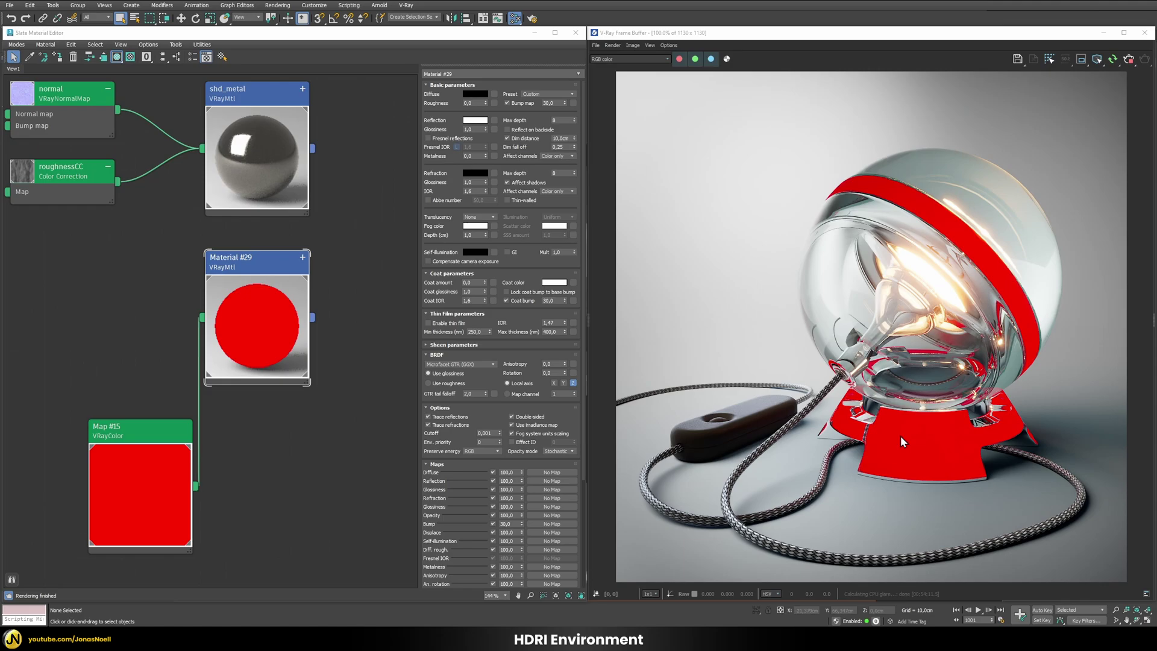
# Add a VRayBitmap node, Map #17, loading provence_studio_8k.hdr, and nudge it upward
pyautogui.rightClick(265, 441)
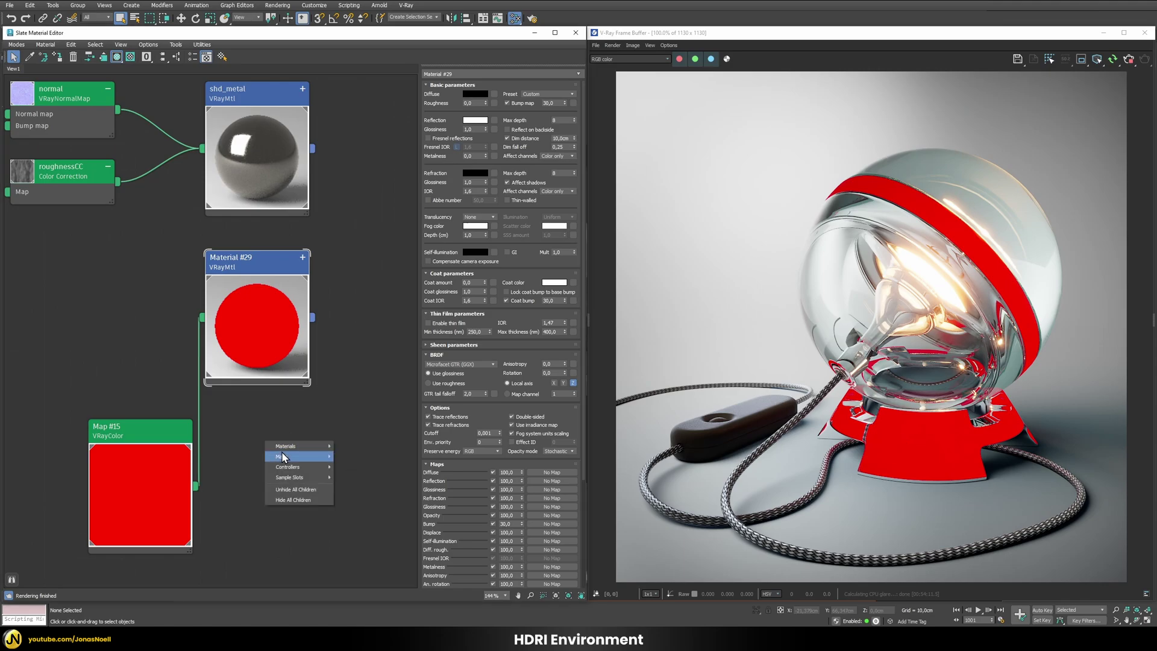
pyautogui.moveTo(296, 456)
pyautogui.moveTo(362, 457)
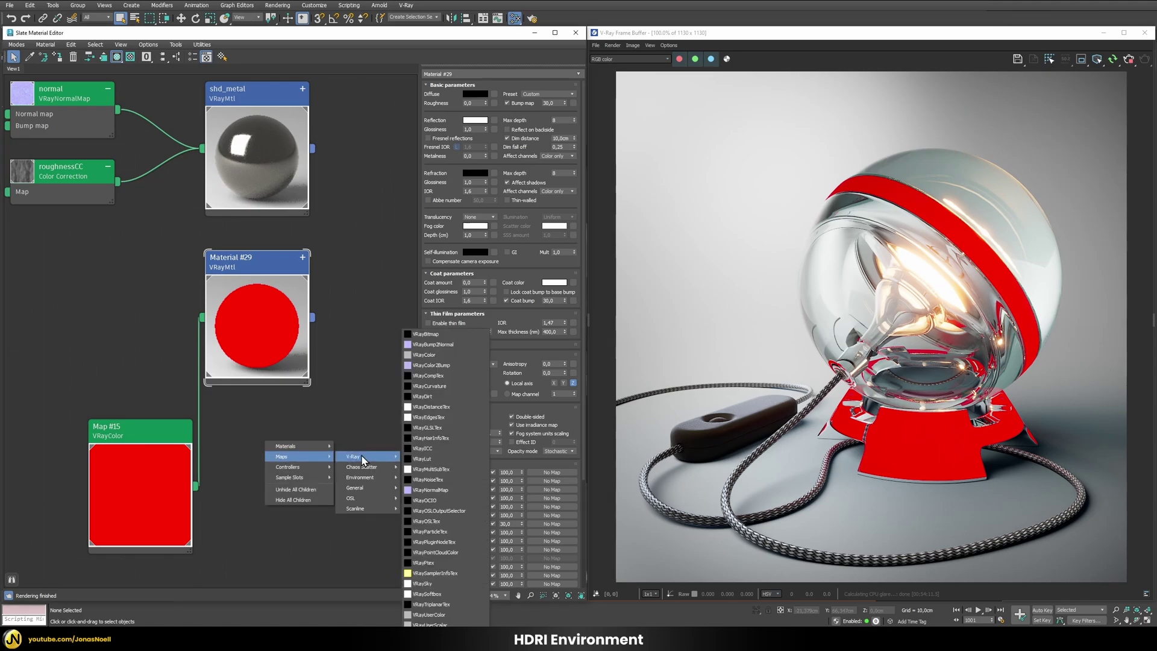
pyautogui.click(425, 335)
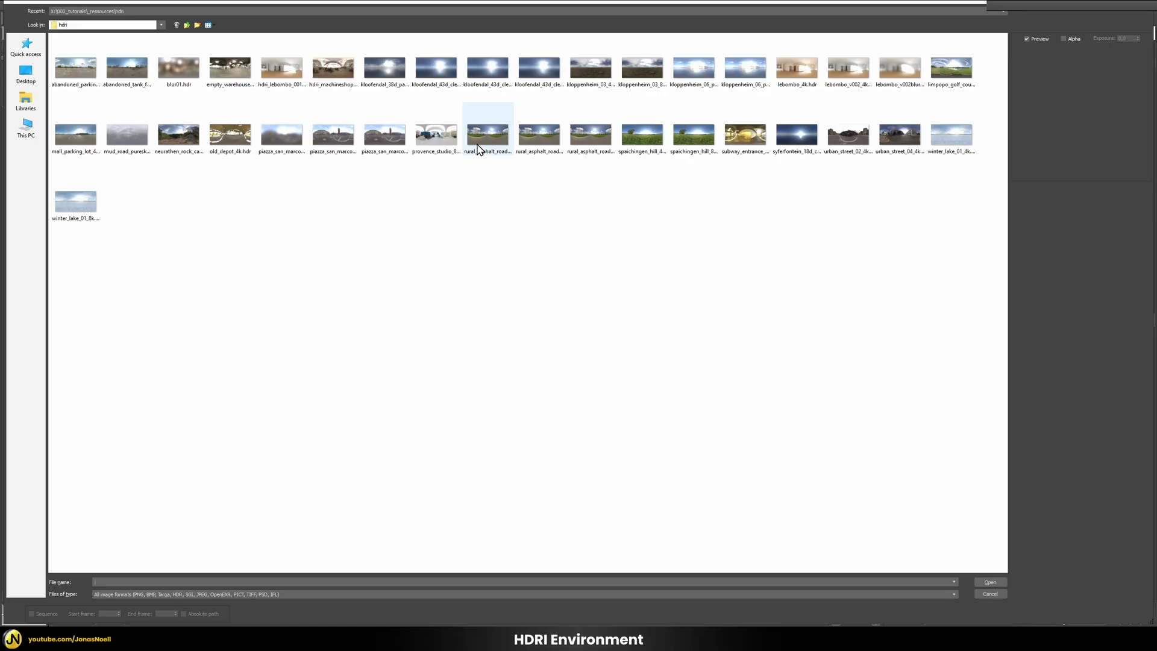
pyautogui.click(429, 144)
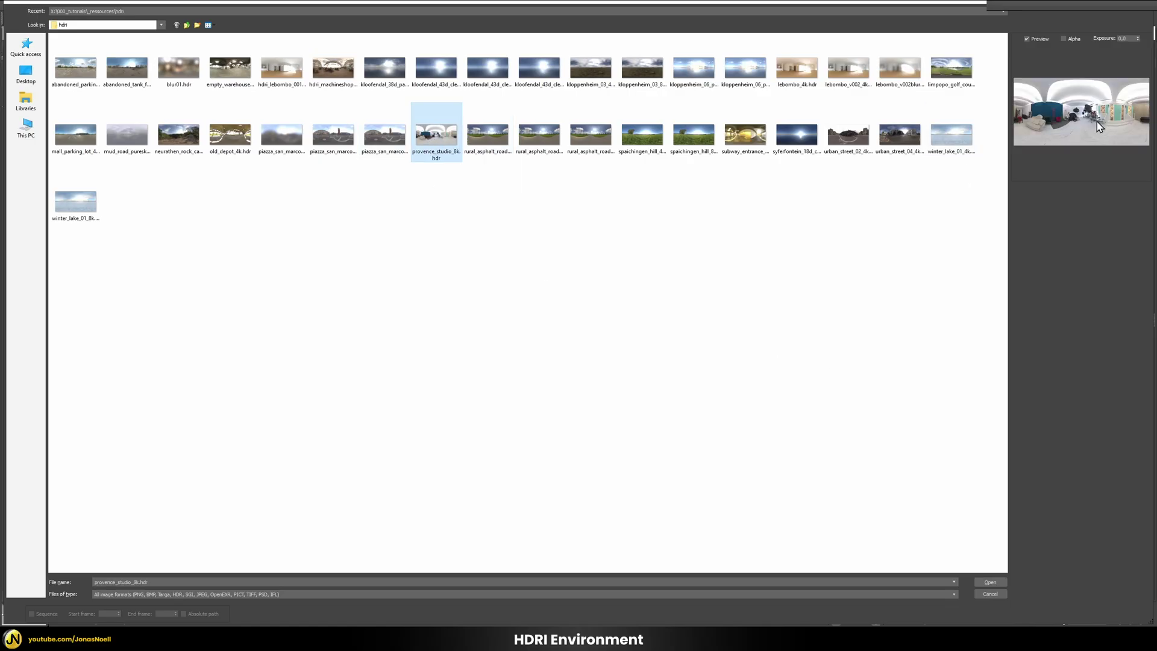
pyautogui.click(989, 581)
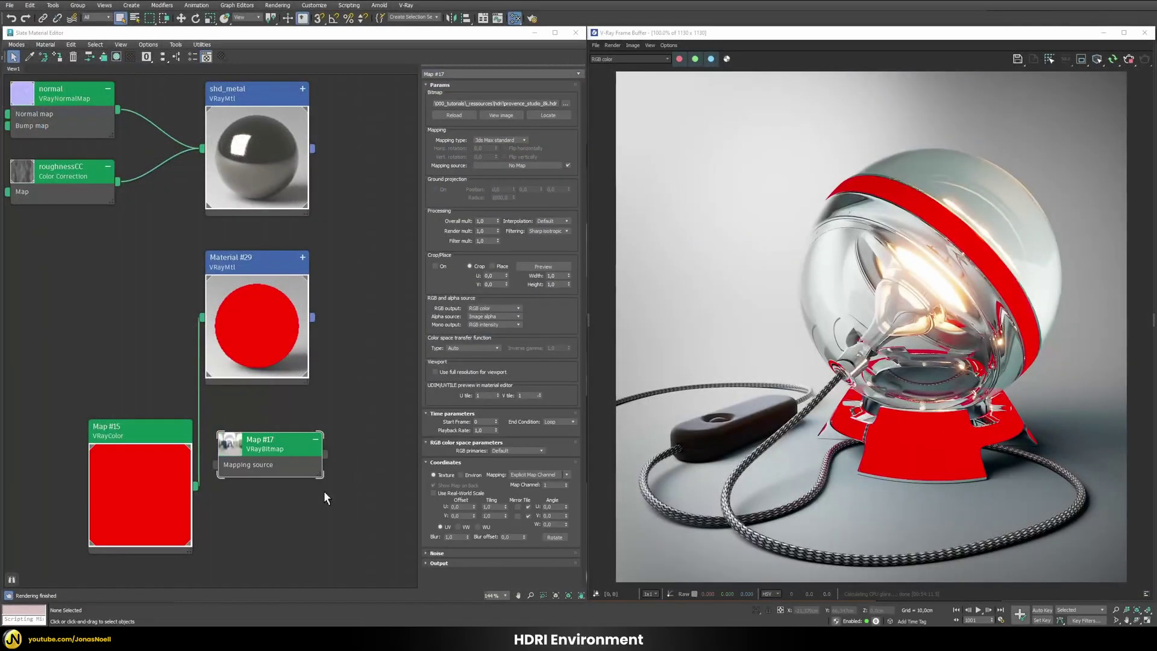
pyautogui.moveTo(241, 452); pyautogui.dragTo(241, 439)
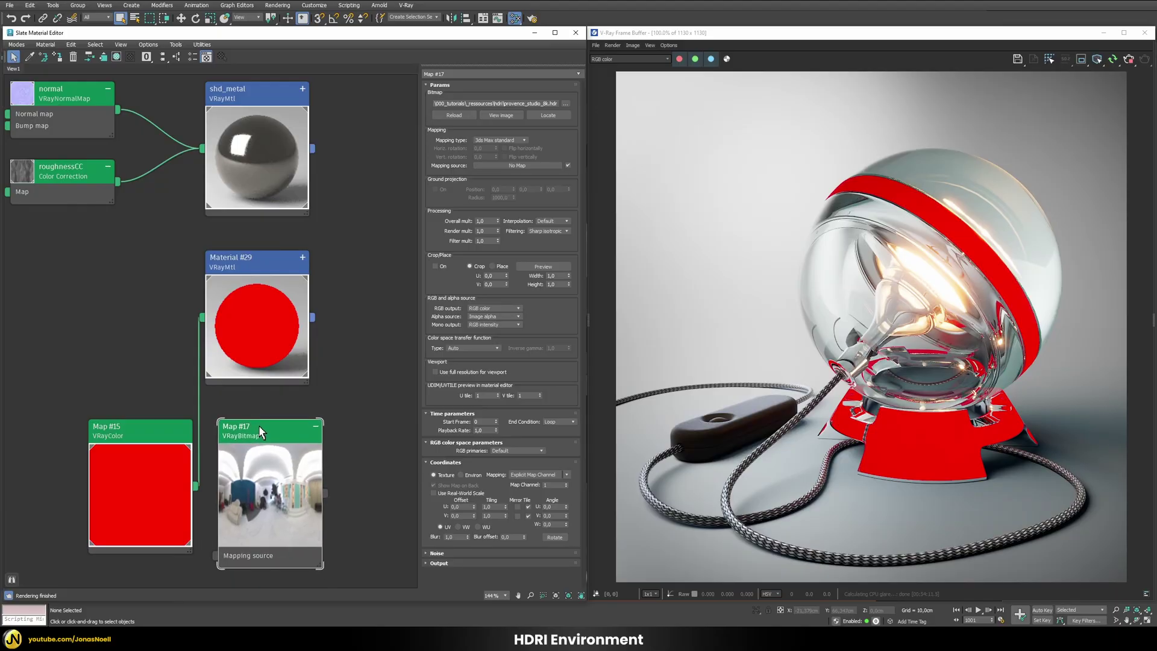
# Wire Map #17 into Material #29's Environment slot and set its mapping to Spherical
pyautogui.moveTo(318, 376); pyautogui.dragTo(215, 465)
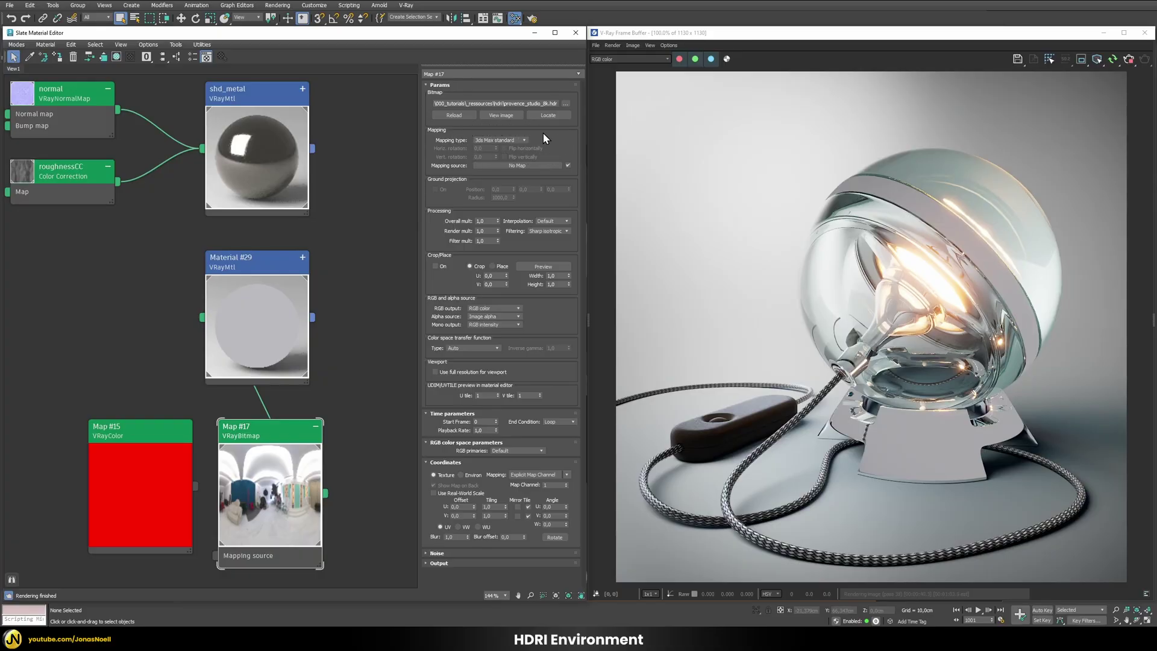
pyautogui.click(490, 140)
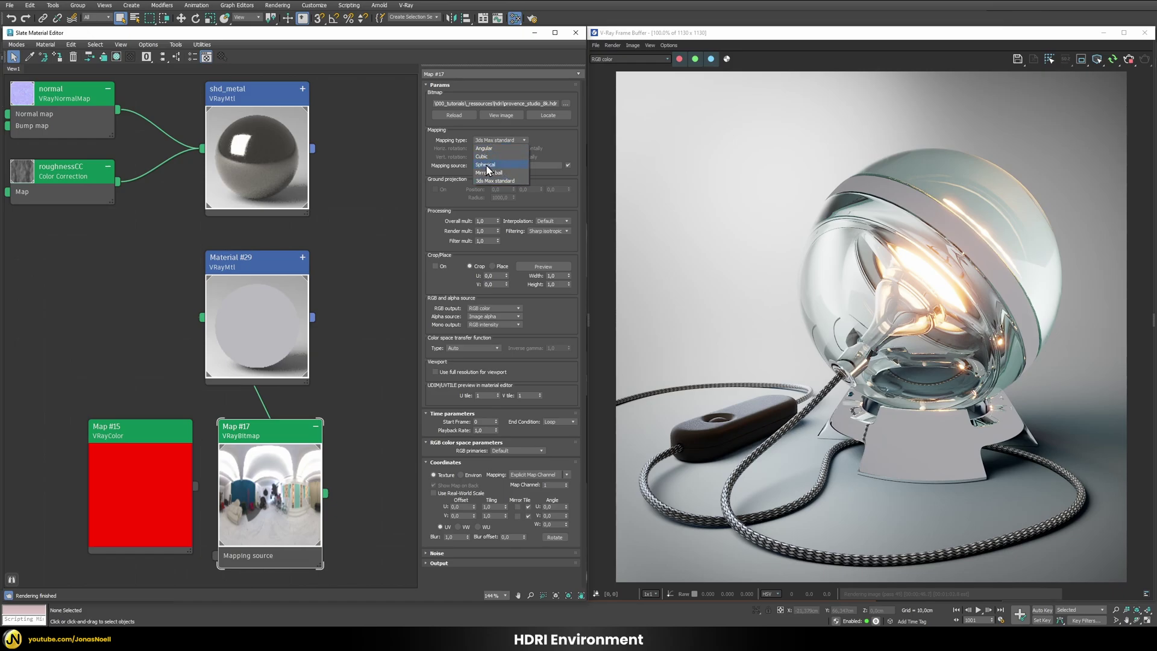
pyautogui.click(487, 164)
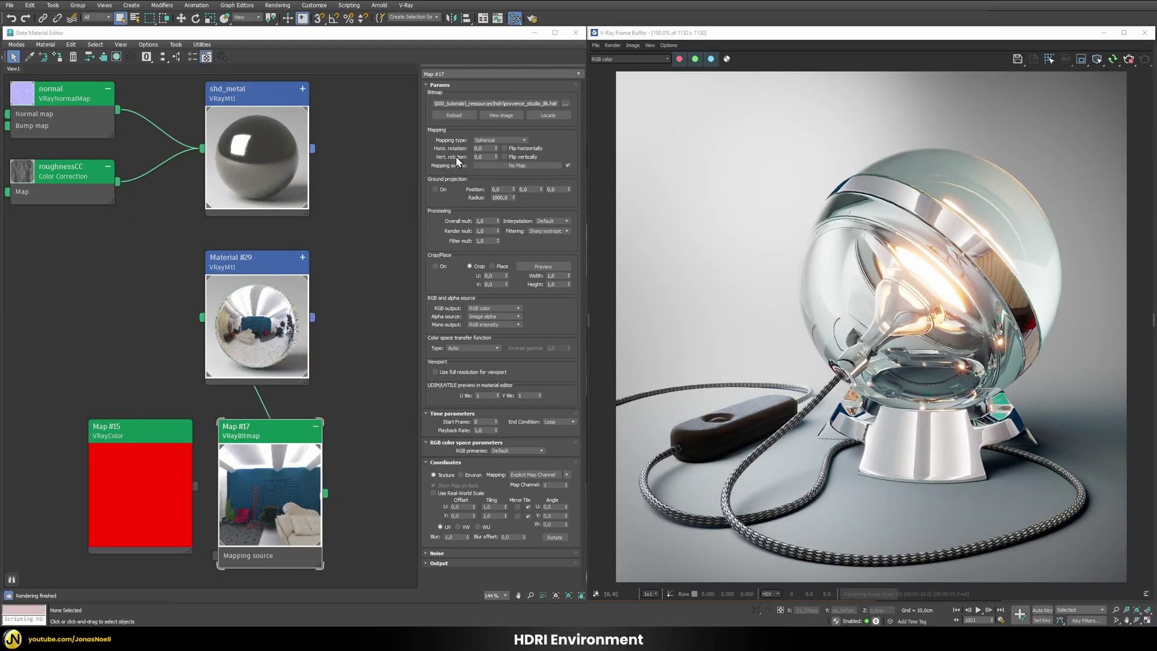
# Set Map #17's Horiz. rotation to 90 degrees, trying 30 first
pyautogui.click(511, 148)
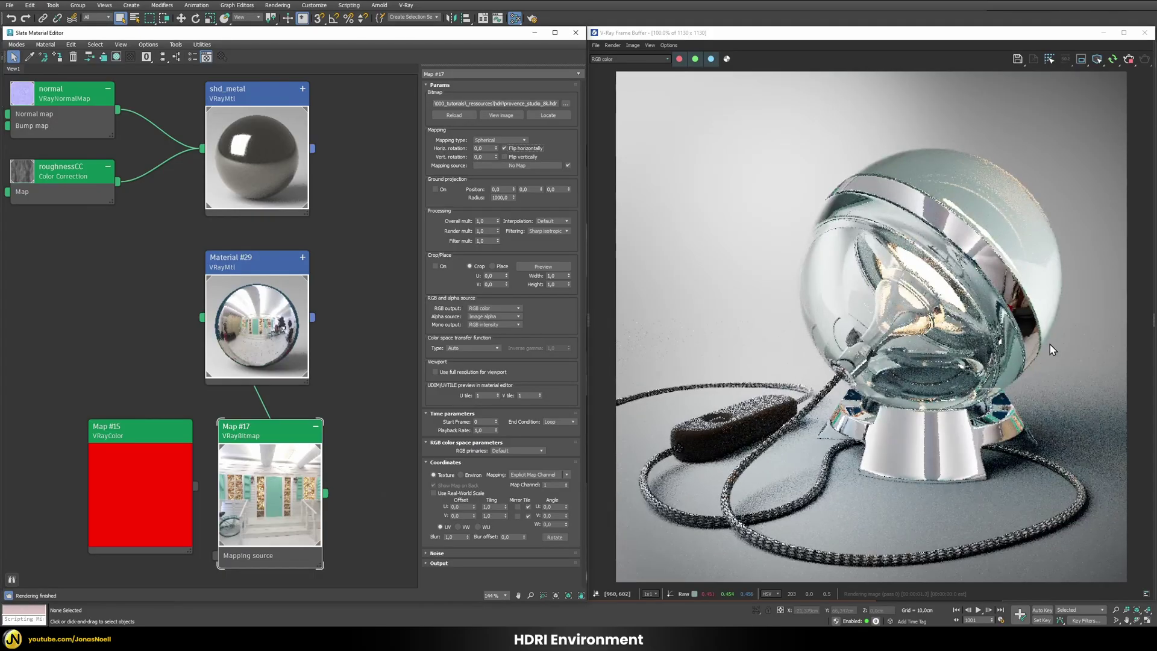
pyautogui.click(478, 147)
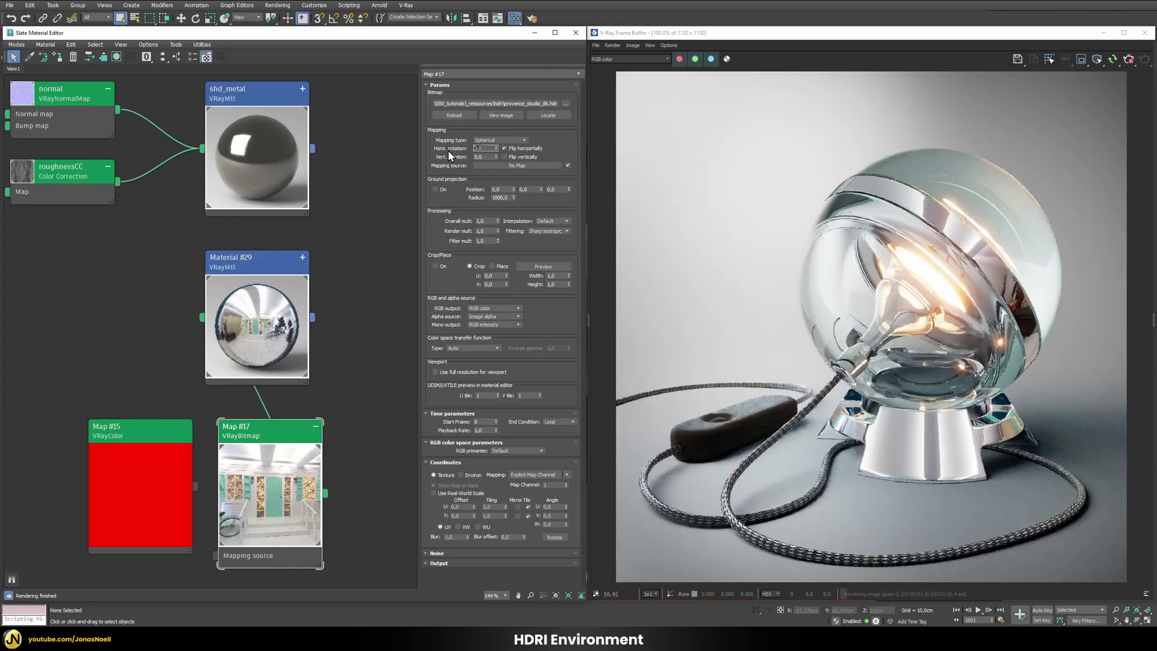
pyautogui.write('3')
pyautogui.press('Return')
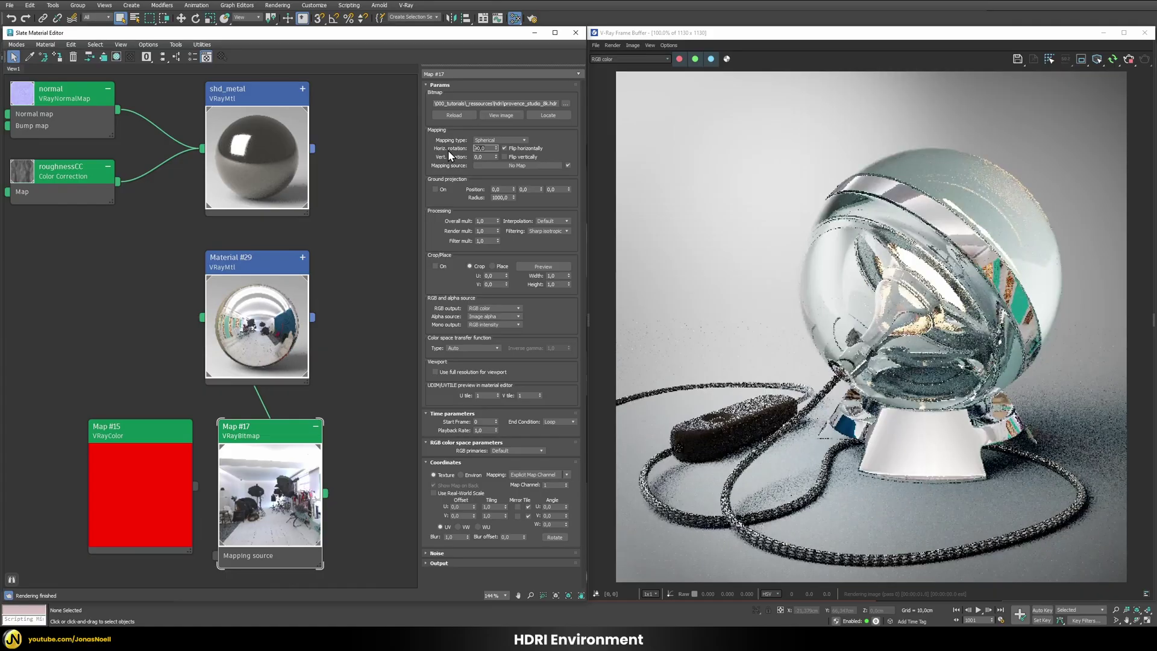
pyautogui.write('90')
pyautogui.press('Return')
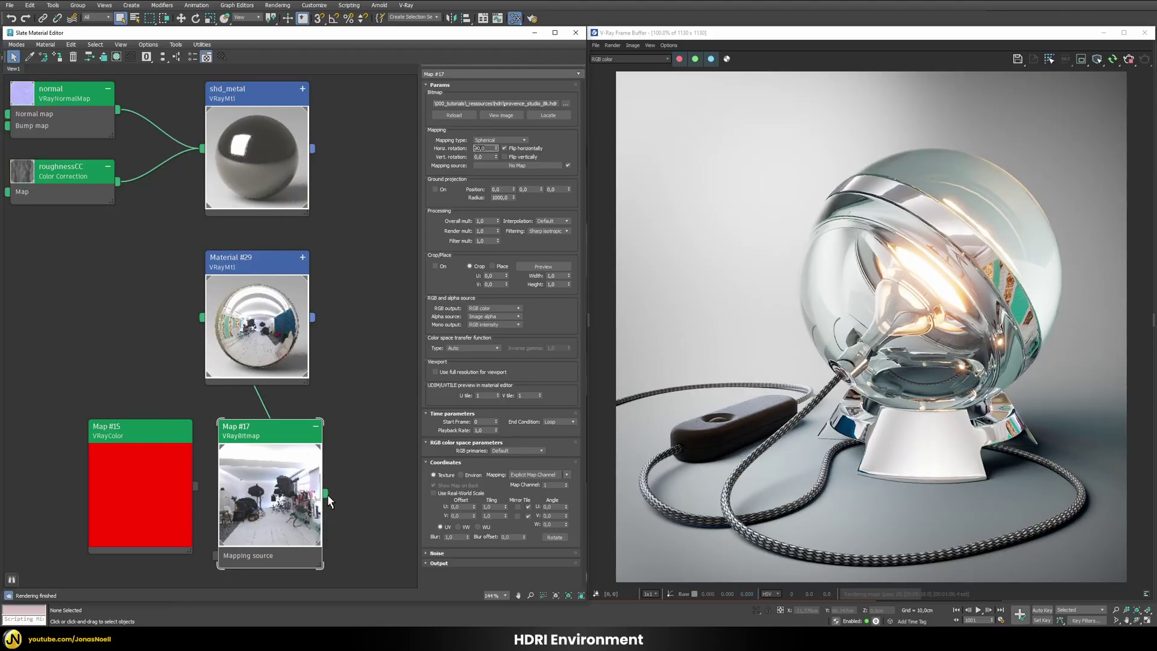
# Insert a Color Correction map, Map #18, after the HDRI and wire it into Material #29's Environment
pyautogui.moveTo(329, 500); pyautogui.dragTo(78, 324)
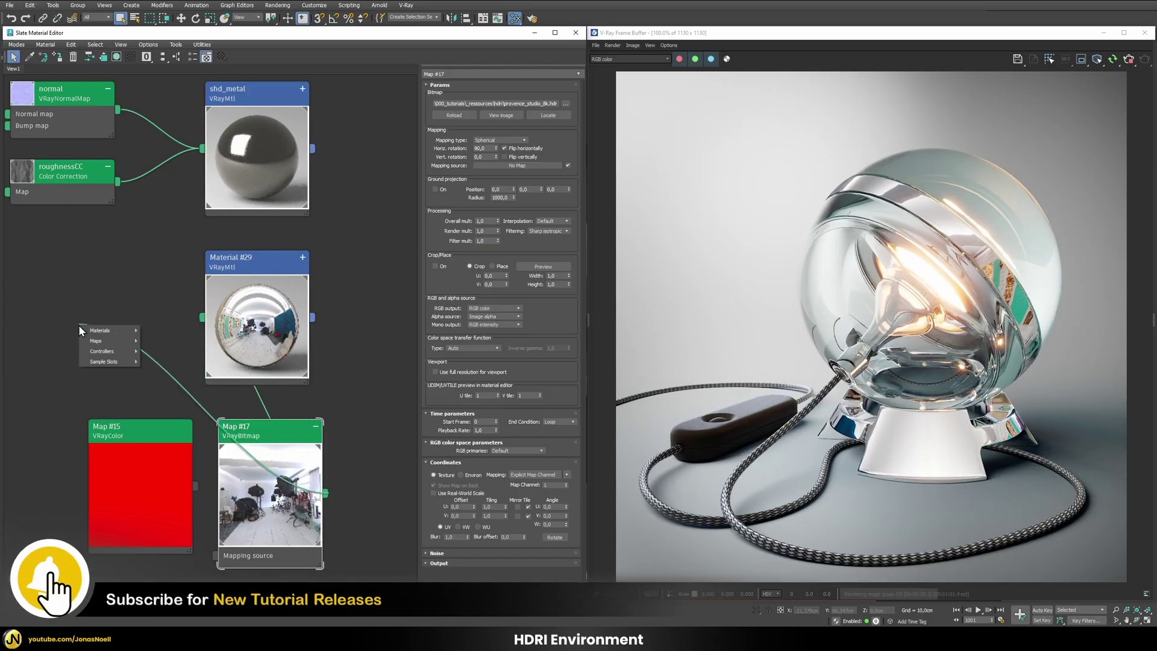
pyautogui.moveTo(97, 341)
pyautogui.moveTo(171, 352)
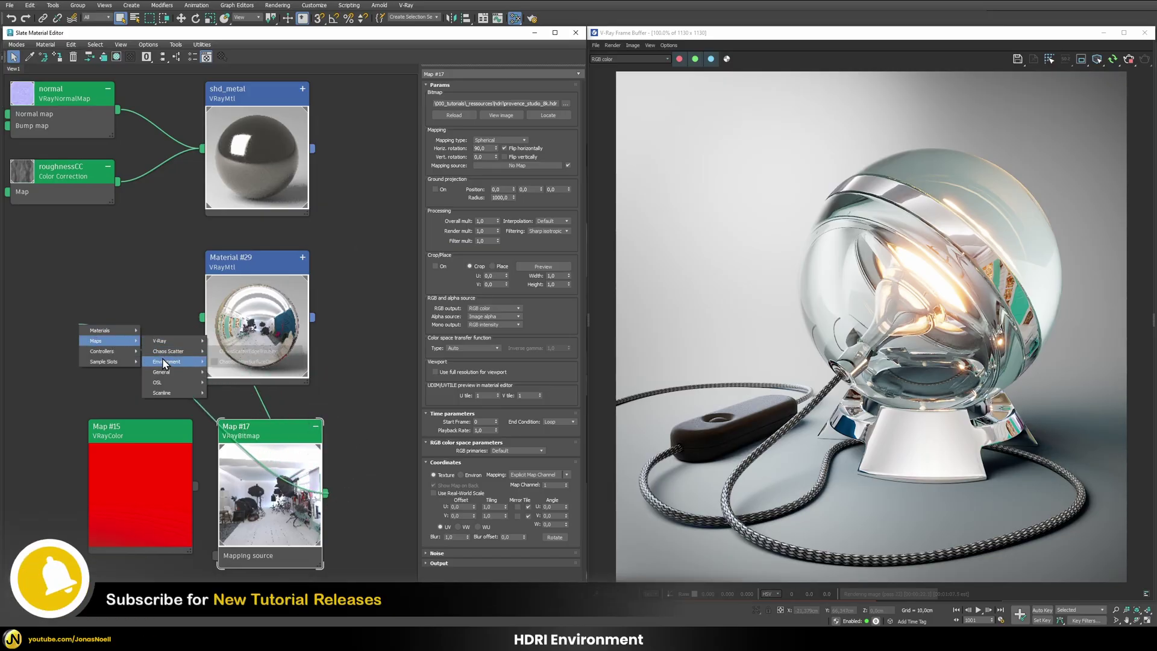
pyautogui.moveTo(172, 372)
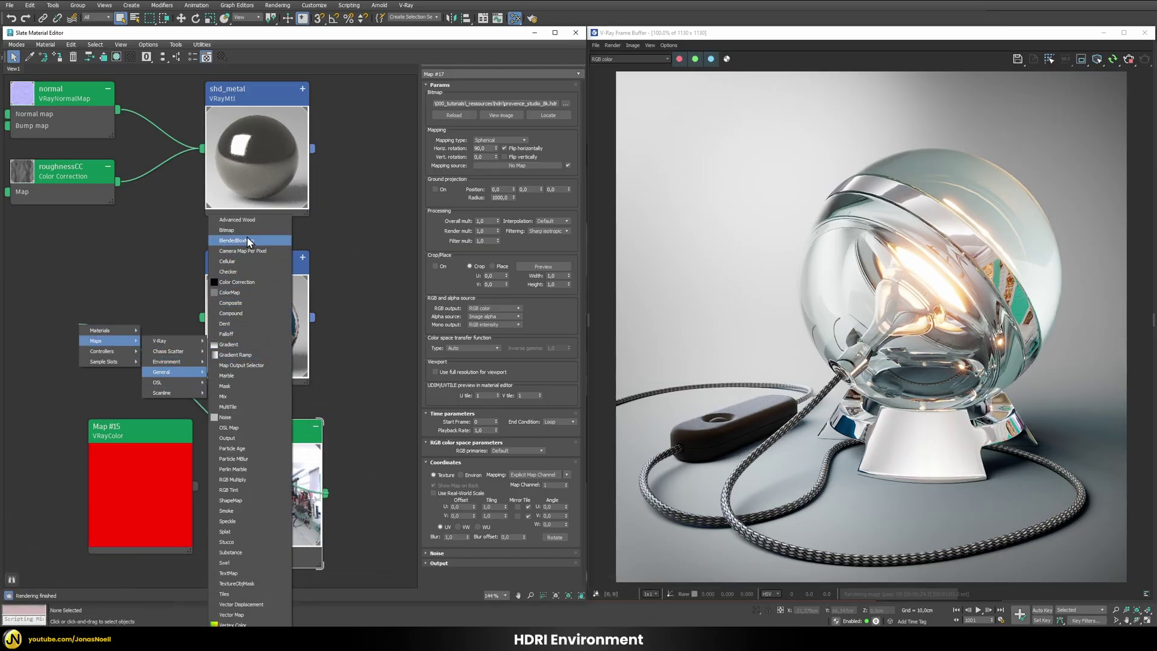
pyautogui.click(241, 282)
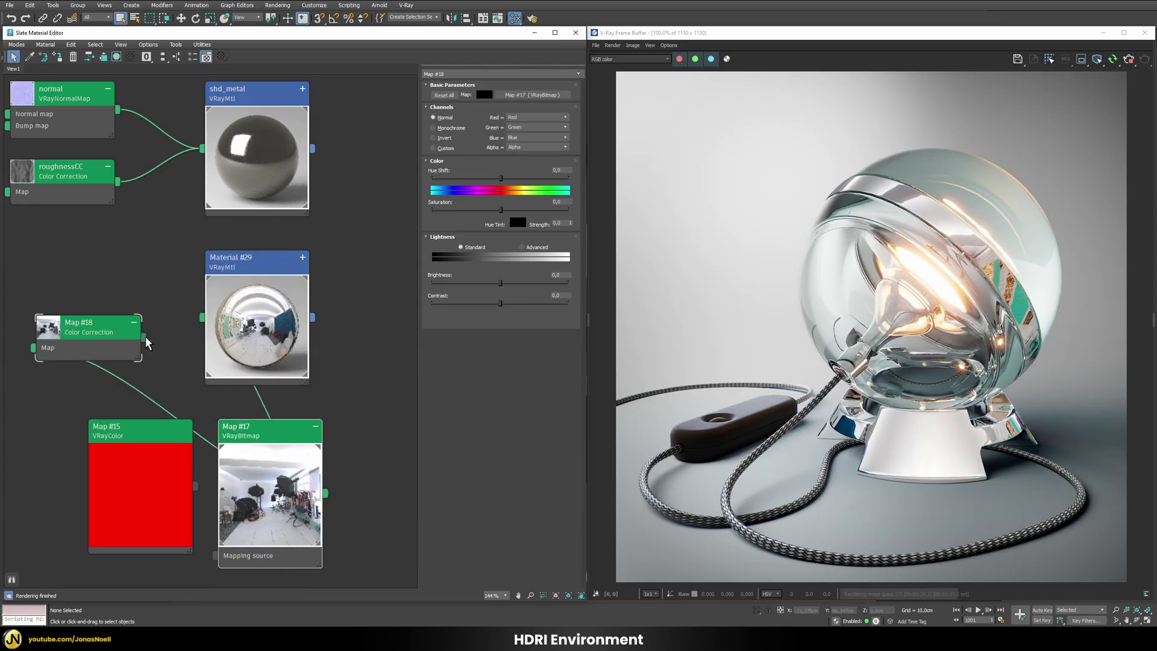
pyautogui.click(78, 334)
pyautogui.moveTo(144, 338); pyautogui.dragTo(219, 468)
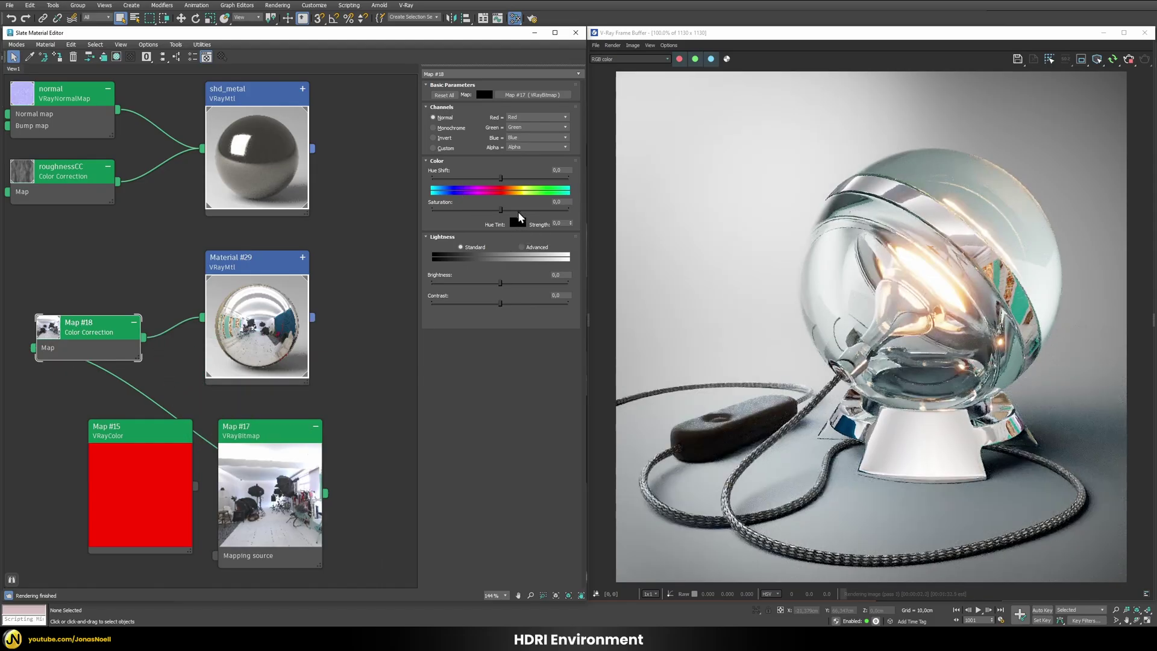
# Set the Color Correction saturation to -100 and gamma to 0,8, after trying 0,6
pyautogui.moveTo(500, 209); pyautogui.dragTo(326, 209)
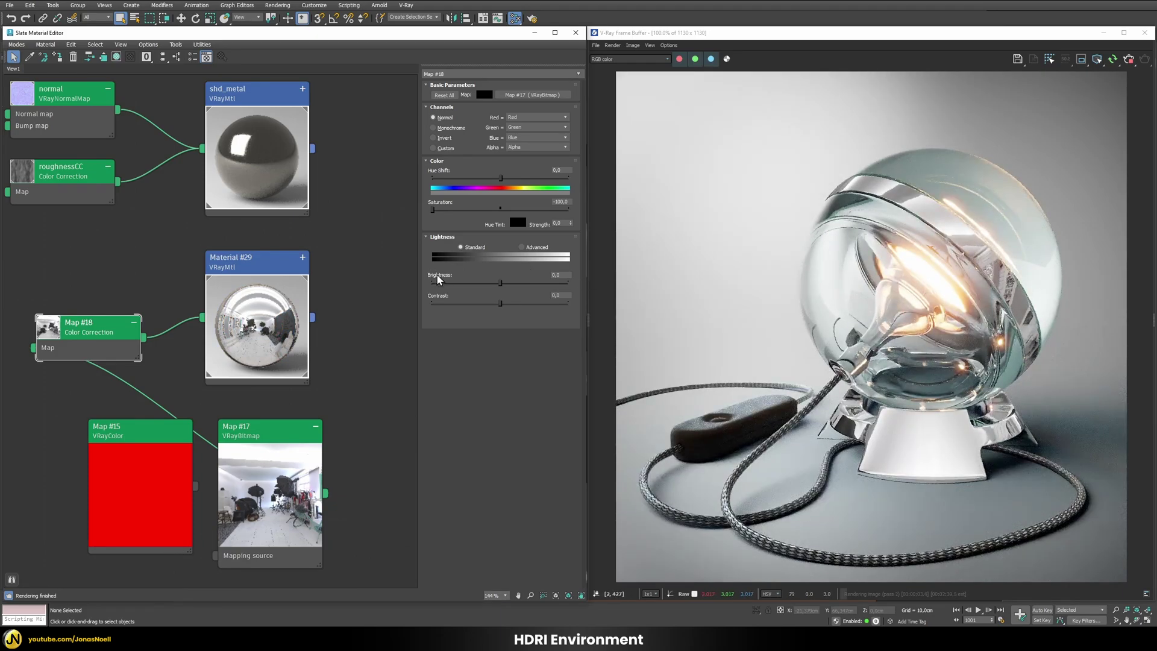
pyautogui.click(503, 282)
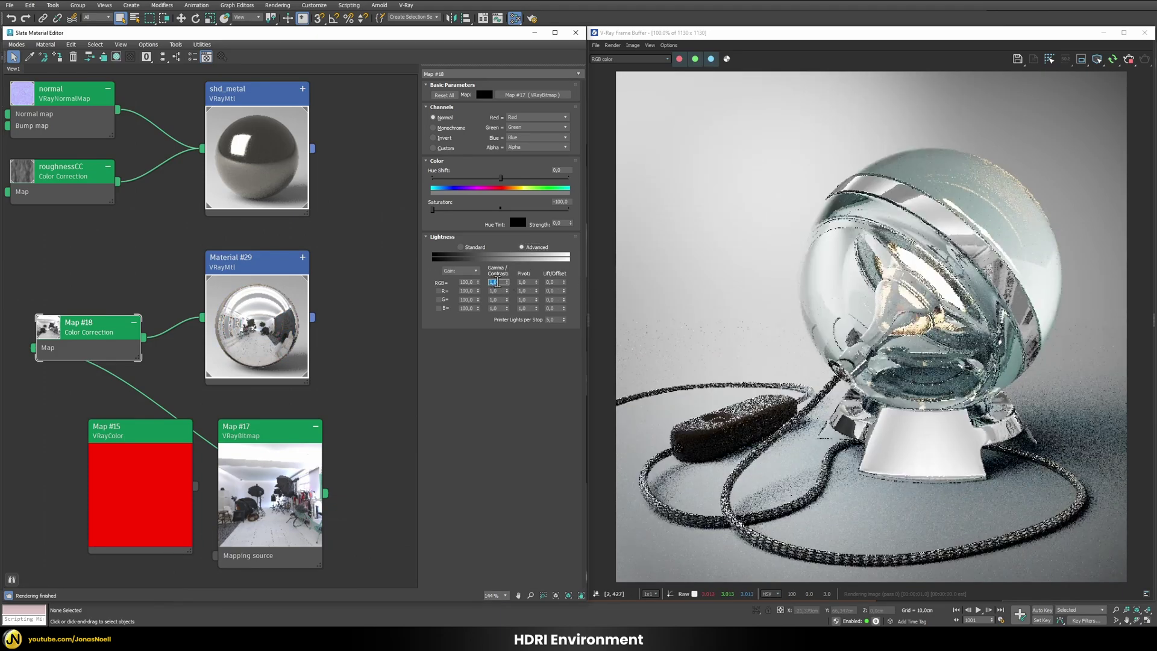
pyautogui.write('0,6')
pyautogui.press('Return')
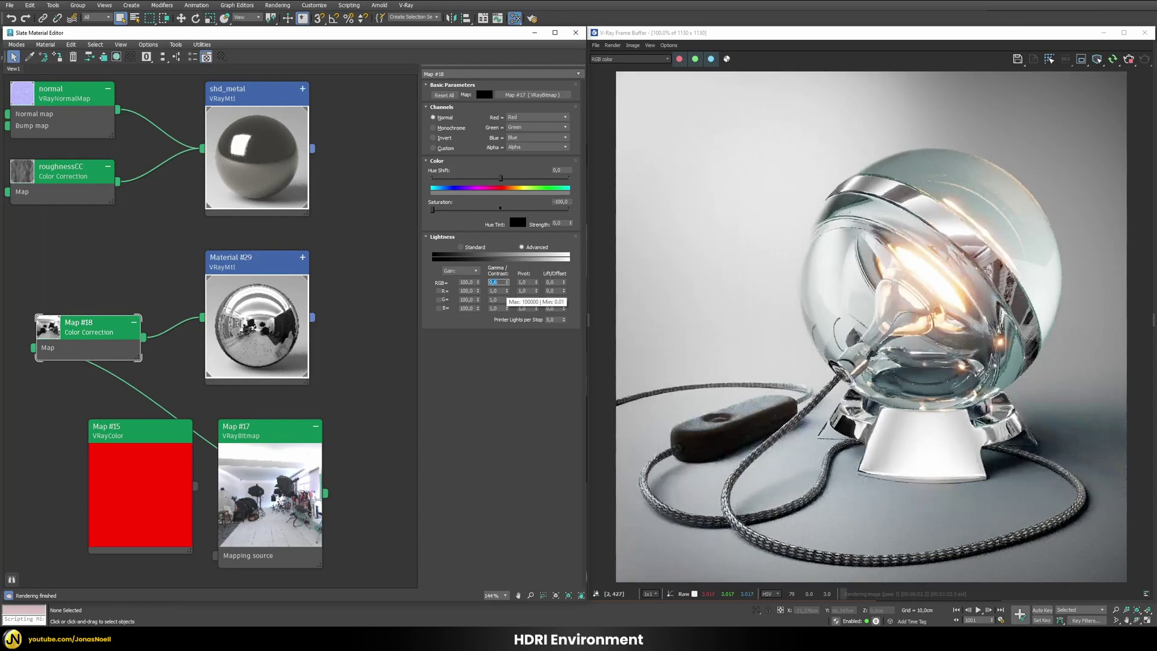
pyautogui.write('0,8')
pyautogui.press('Return')
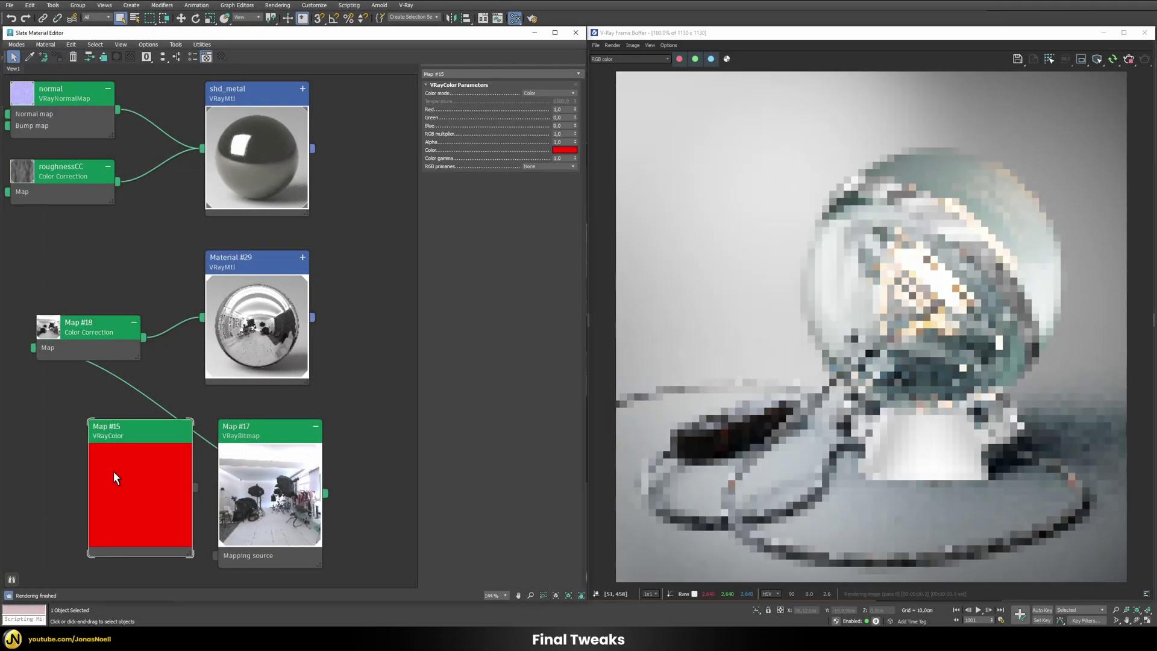
# Delete the red VRayColor map and assign shd_metal to the selected base and rim
pyautogui.press('Delete')
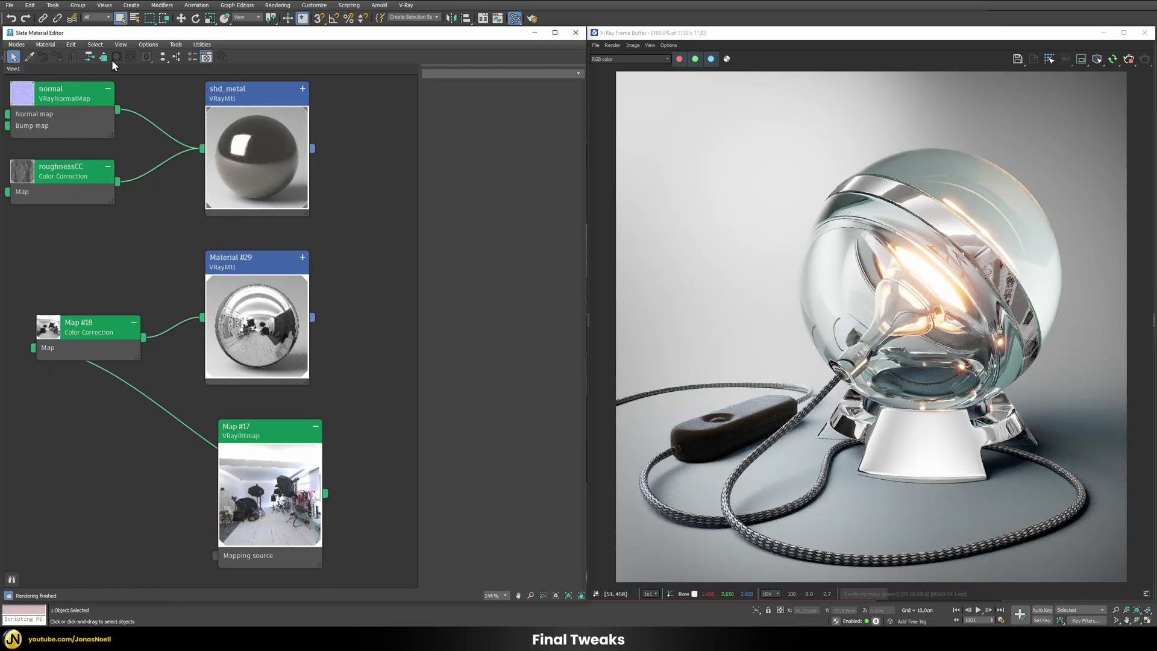
pyautogui.rightClick(252, 146)
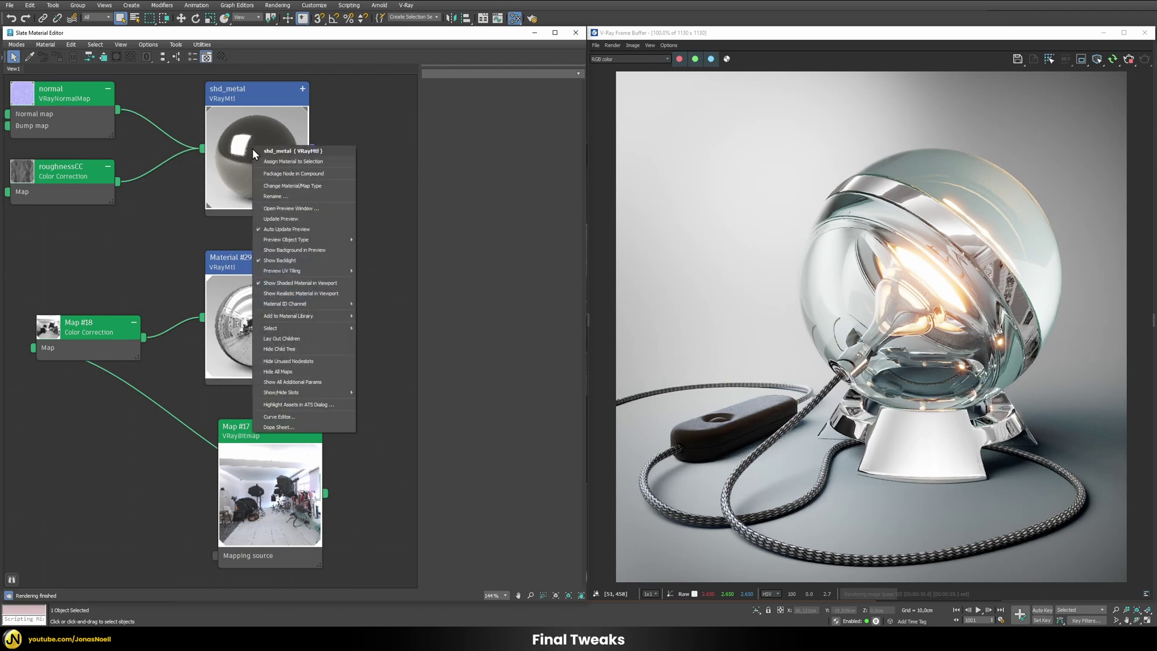
pyautogui.click(268, 160)
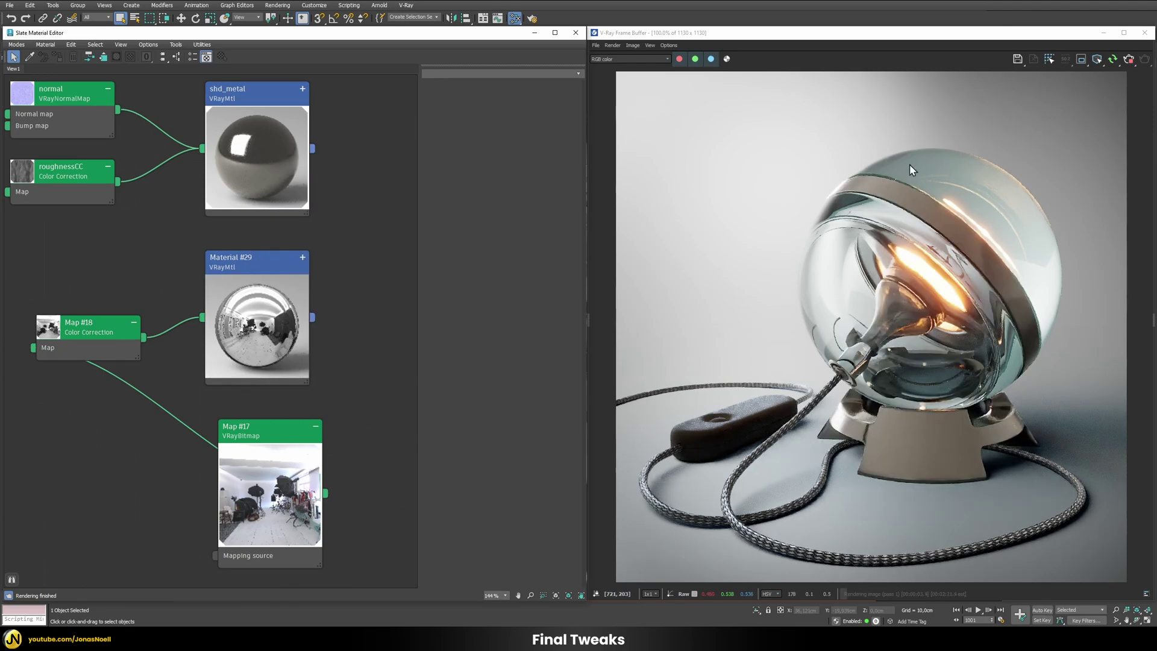
# Turn on shd_metal's reflection Dim distance with a 0,25 fall off
pyautogui.doubleClick(270, 276)
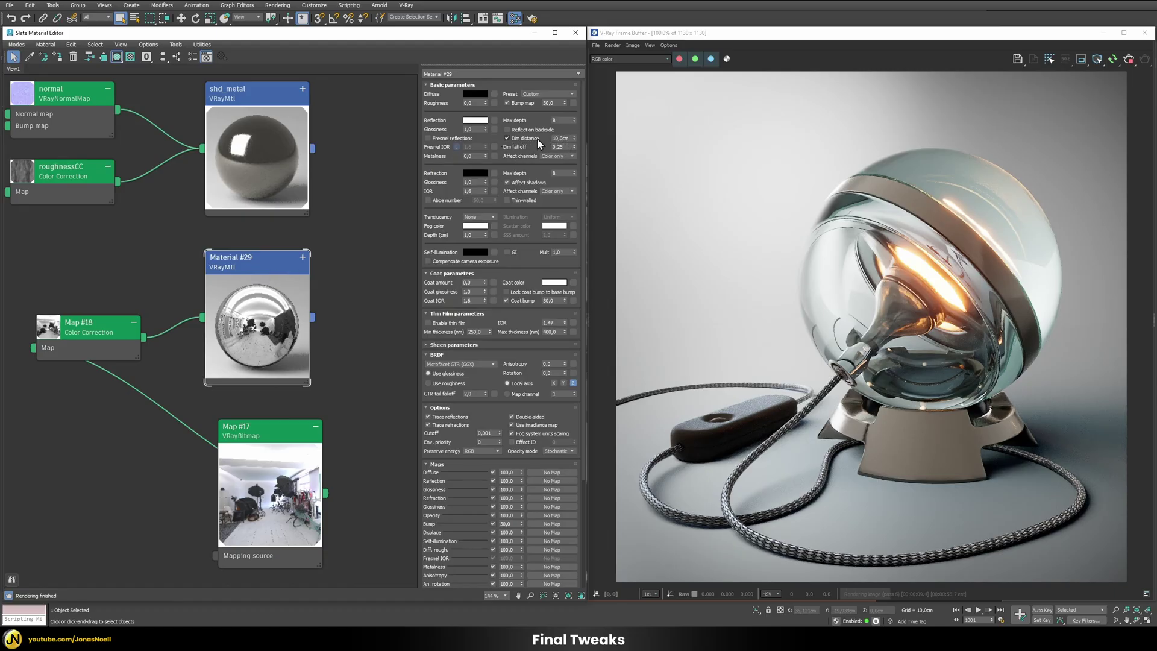
pyautogui.doubleClick(275, 161)
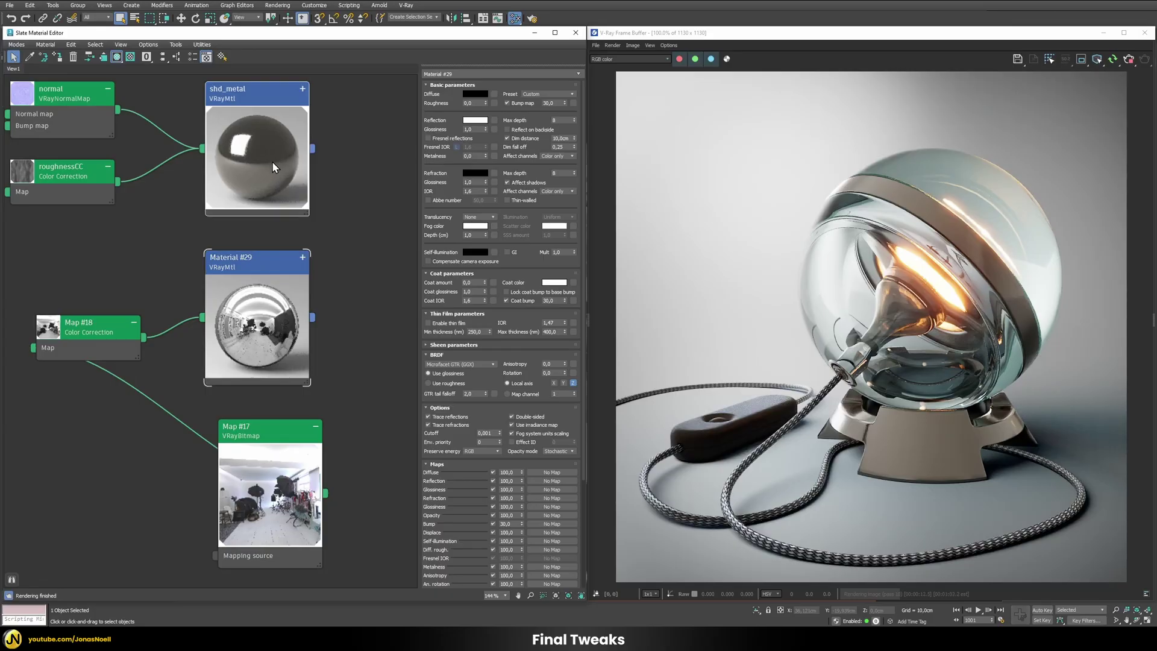
pyautogui.click(532, 139)
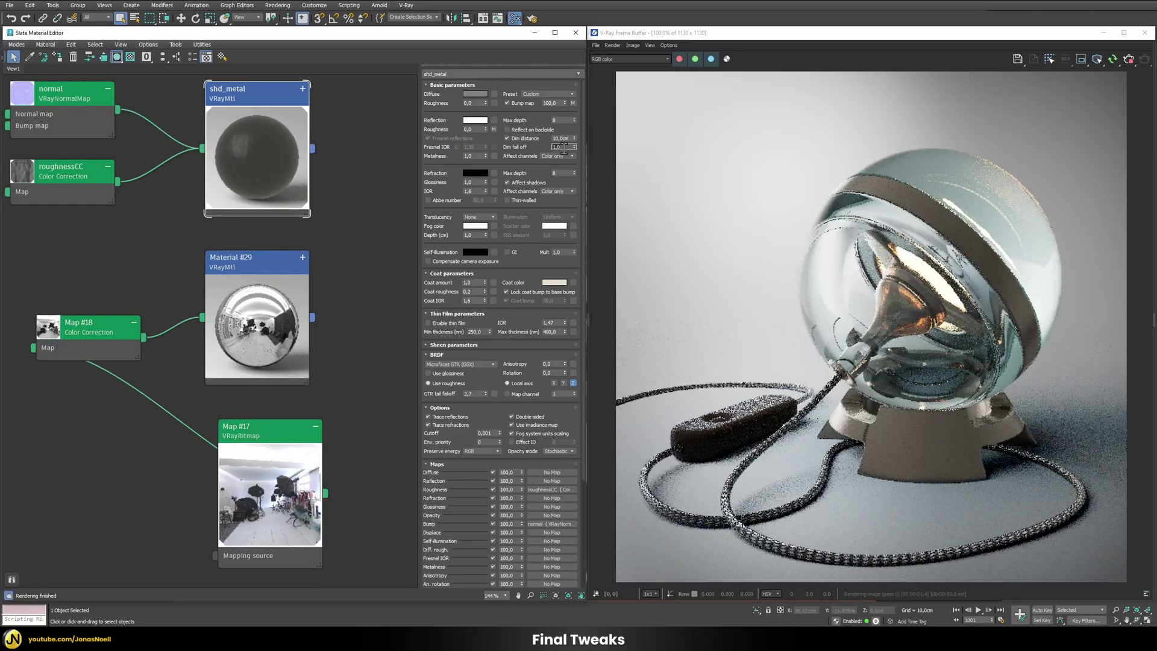
pyautogui.write('0,25')
pyautogui.press('Return')
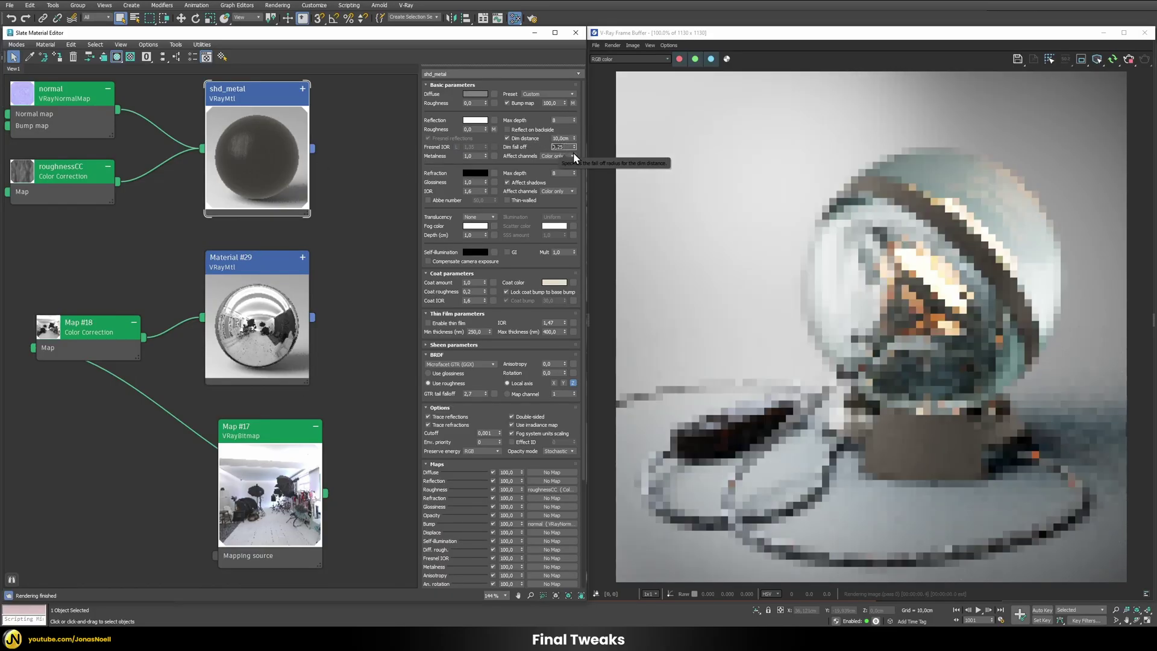
# Wire Map #18's desaturated HDRI output into shd_metal's Environment input socket
pyautogui.moveTo(143, 338); pyautogui.dragTo(224, 306)
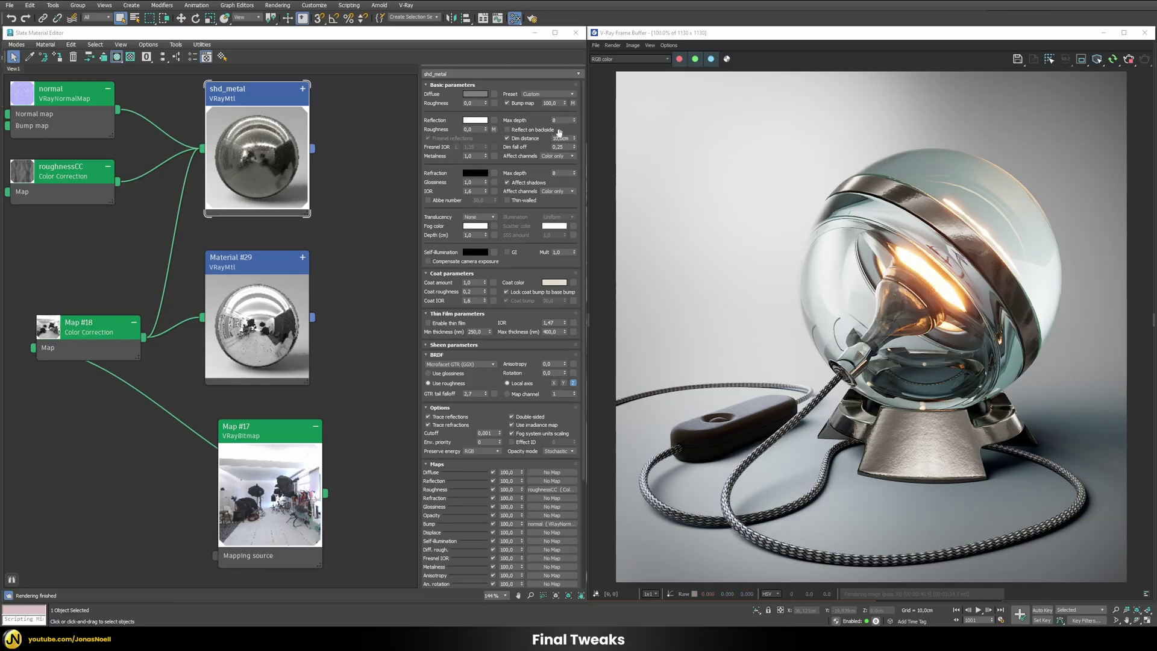
pyautogui.click(562, 137)
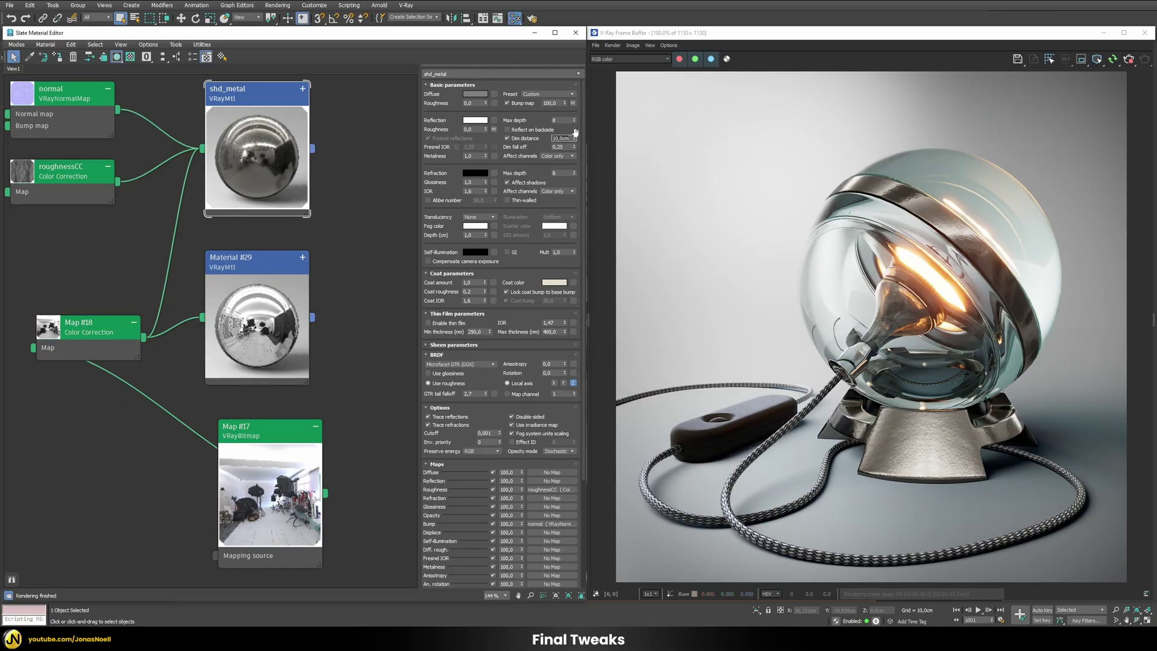
pyautogui.write('1')
pyautogui.press('Return')
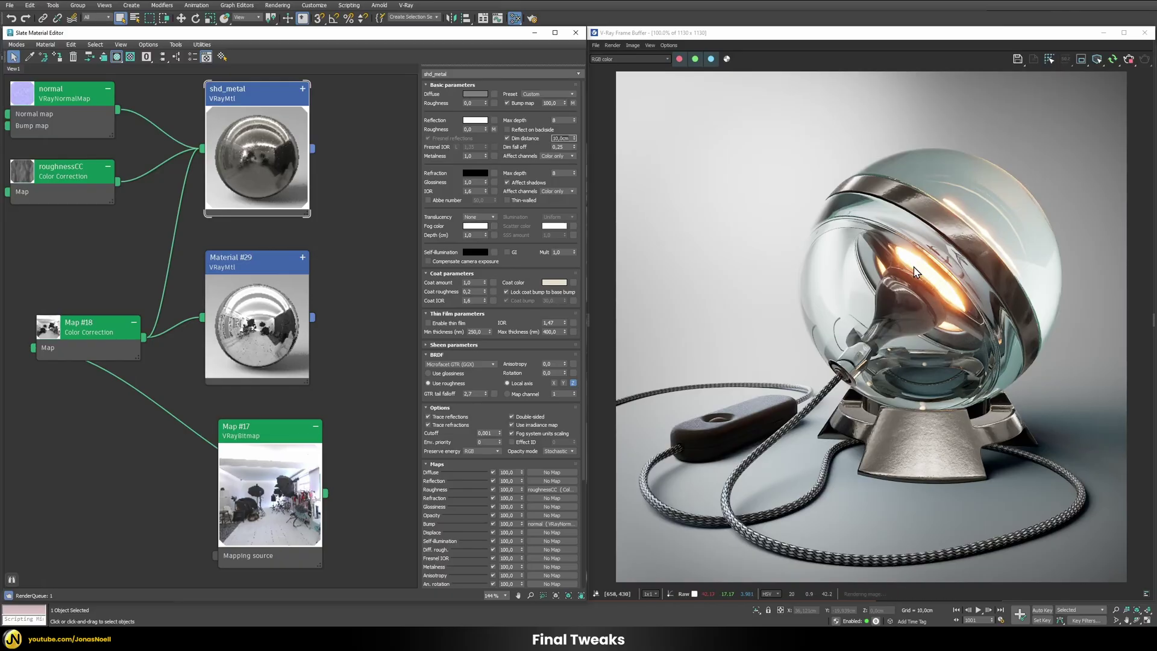
pyautogui.press('Return')
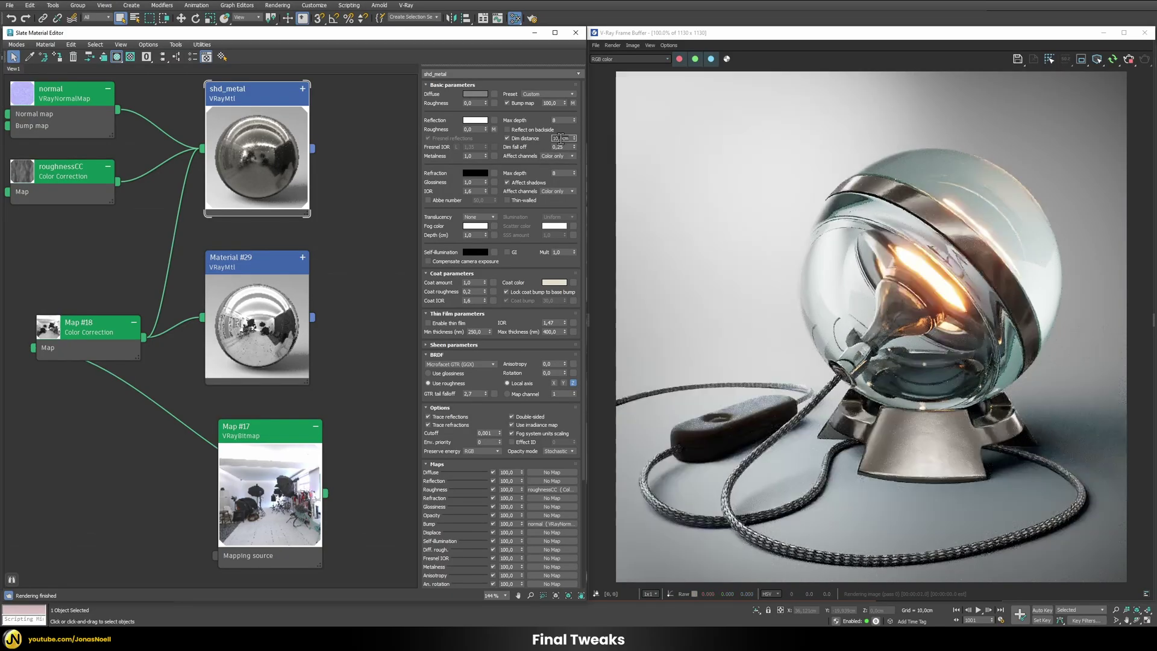